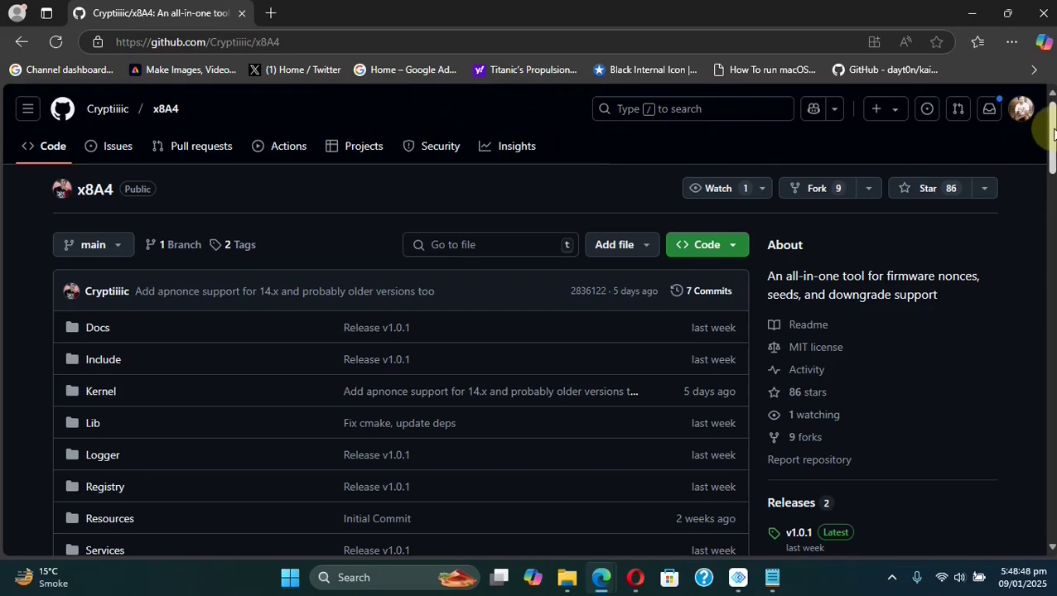
- Review the x8A4 README's supported devices and usage sections, and open the v1.0.1 release to see its assets
{"action": "scroll", "coordinate": [1052, 132], "scroll_direction": "down", "scroll_amount": 10}
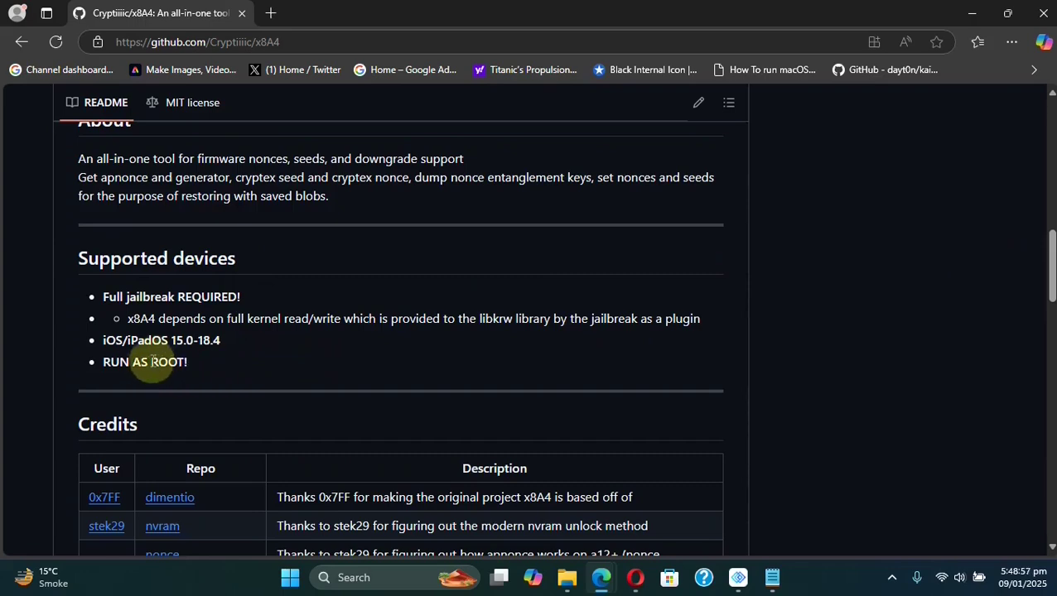
{"action": "scroll", "coordinate": [952, 298], "scroll_direction": "down", "scroll_amount": 10}
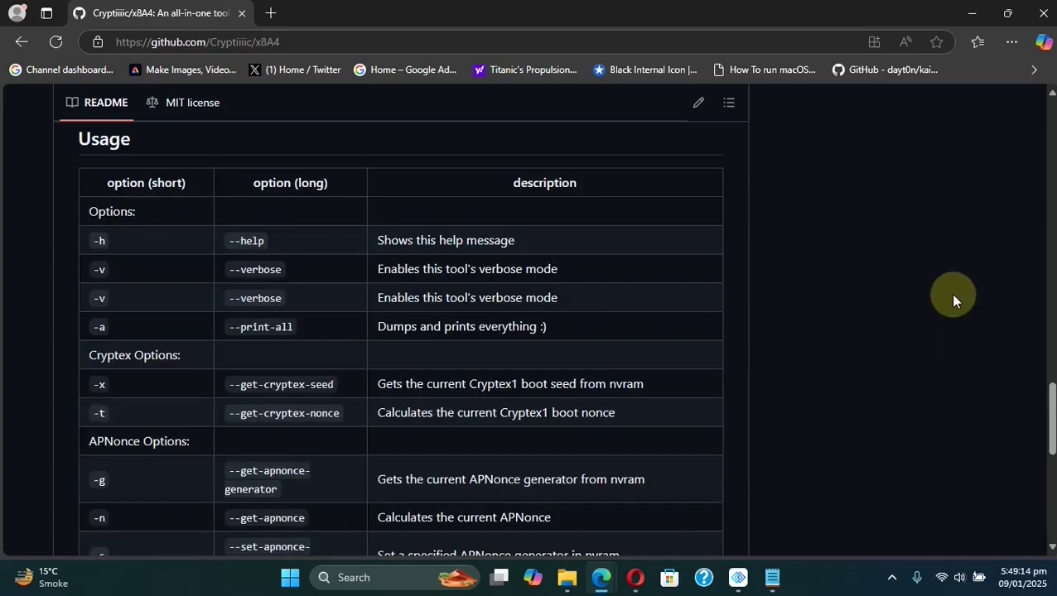
{"action": "left_click_drag", "start_coordinate": [1051, 401], "coordinate": [1053, 136]}
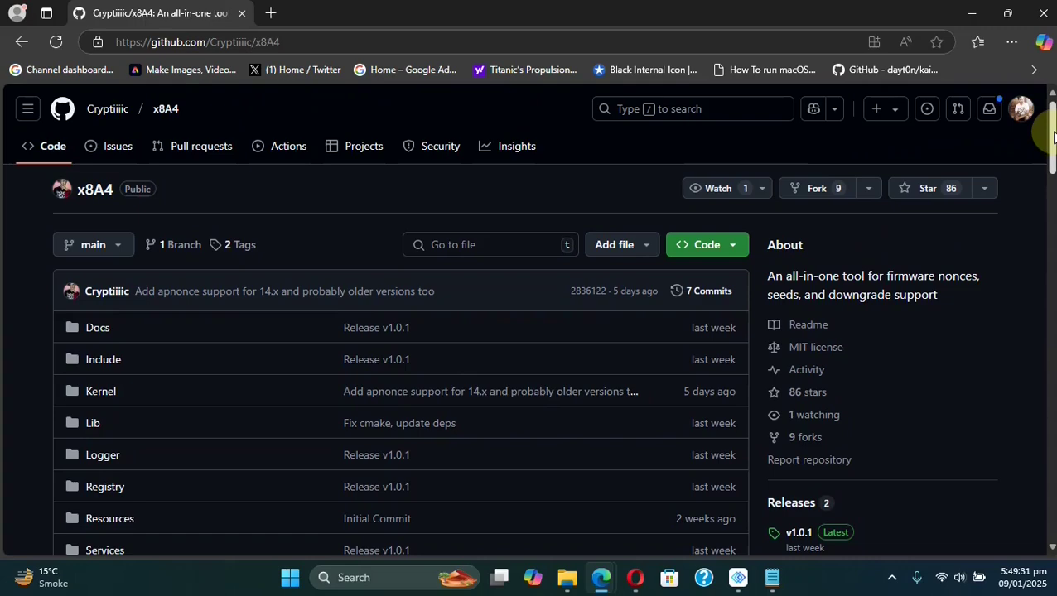
{"action": "left_click_drag", "start_coordinate": [1045, 134], "coordinate": [900, 184]}
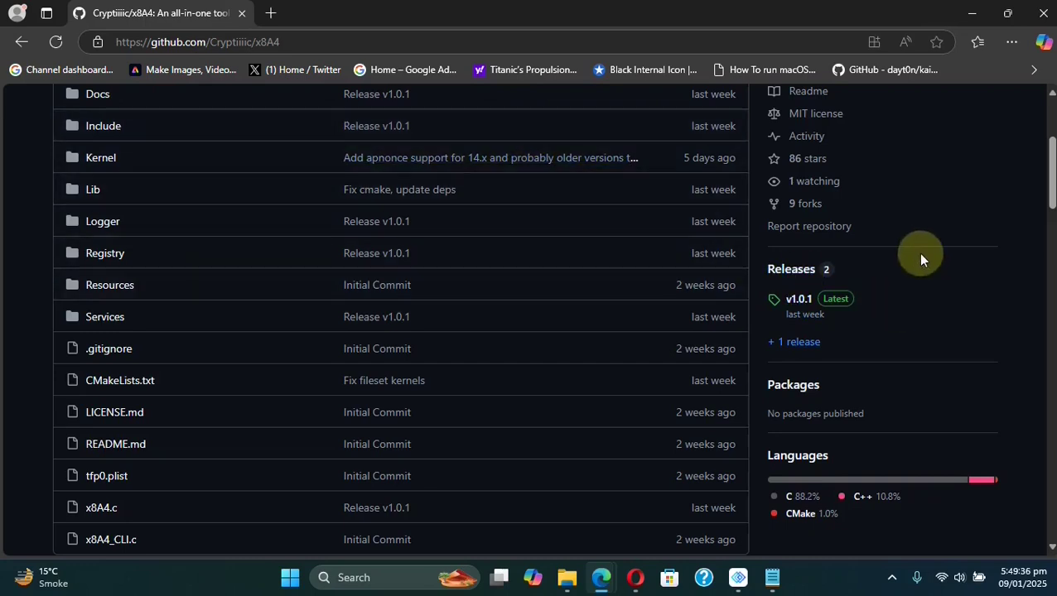
{"action": "left_click", "coordinate": [798, 299]}
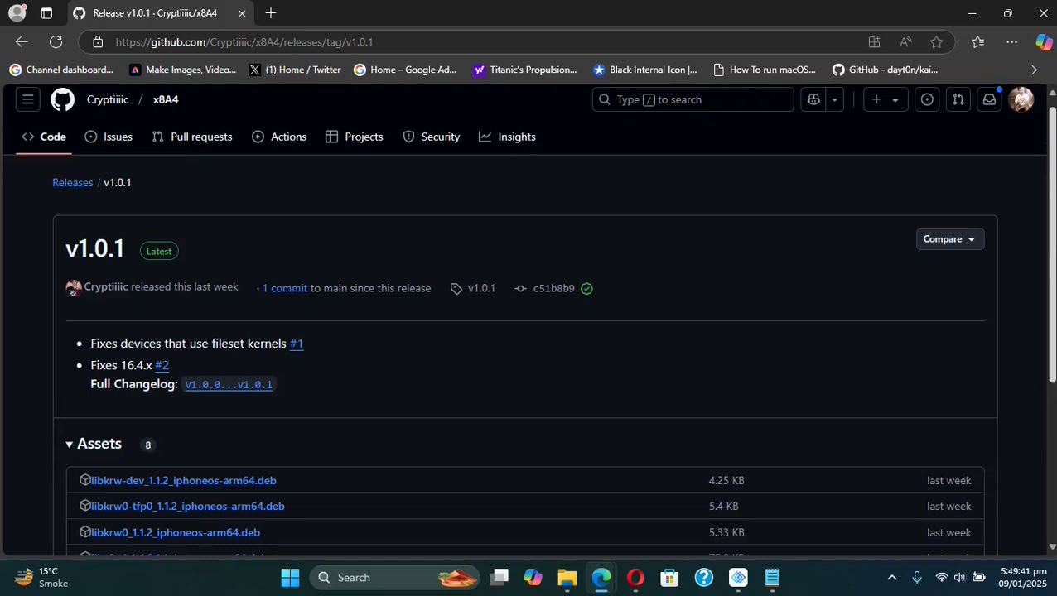
{"action": "scroll", "coordinate": [529, 321], "scroll_direction": "down", "scroll_amount": 3}
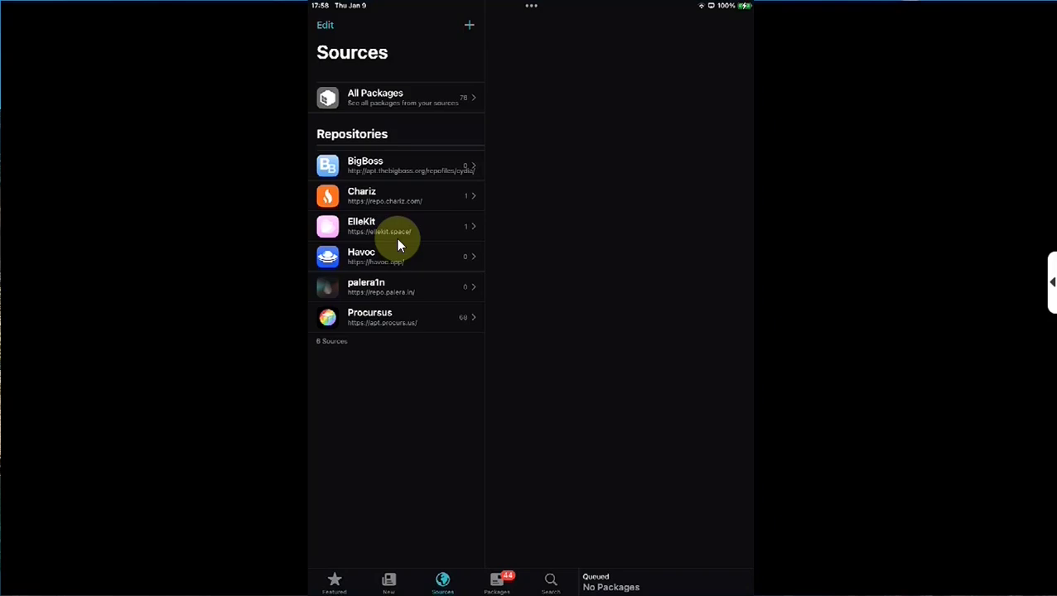
- View the ElleKit repository's packages in Sileo, and search for "Pref" to open the PreferenceLoader package page
{"action": "left_click", "coordinate": [397, 240]}
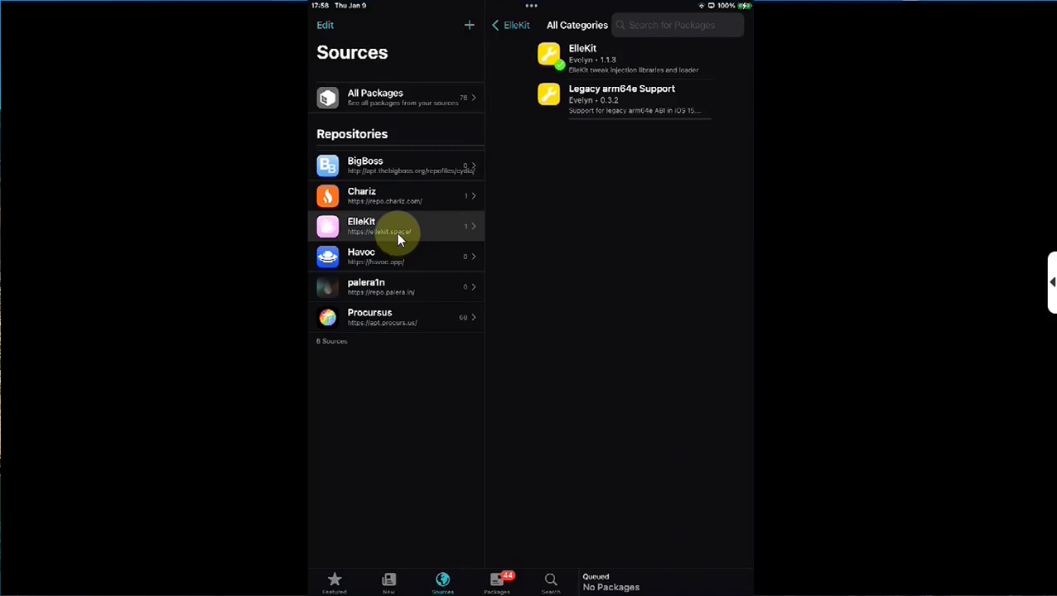
{"action": "type", "text": "P"}
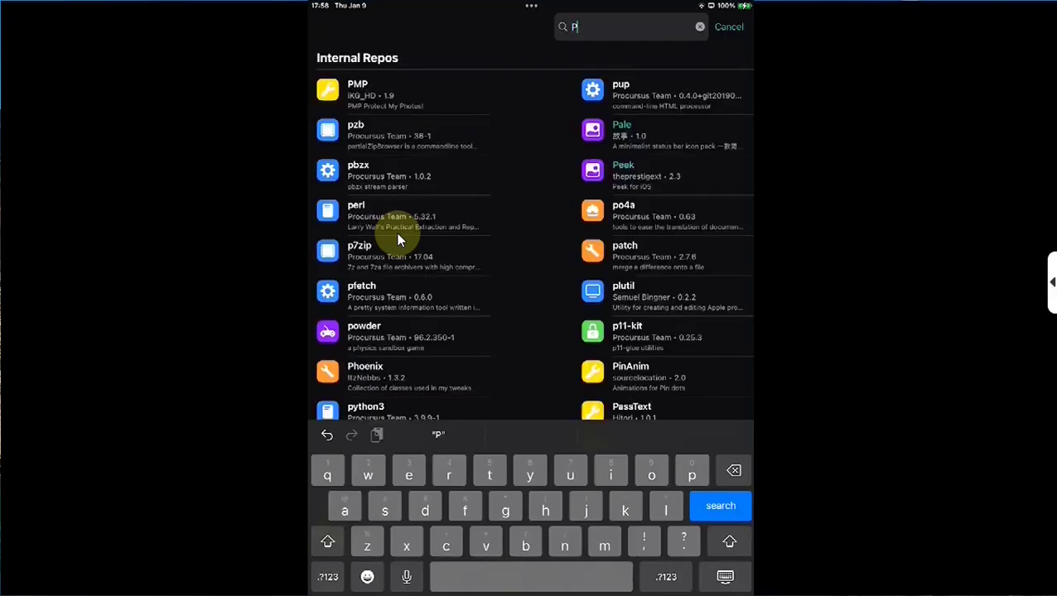
{"action": "type", "text": "ref"}
{"action": "left_click", "coordinate": [408, 150]}
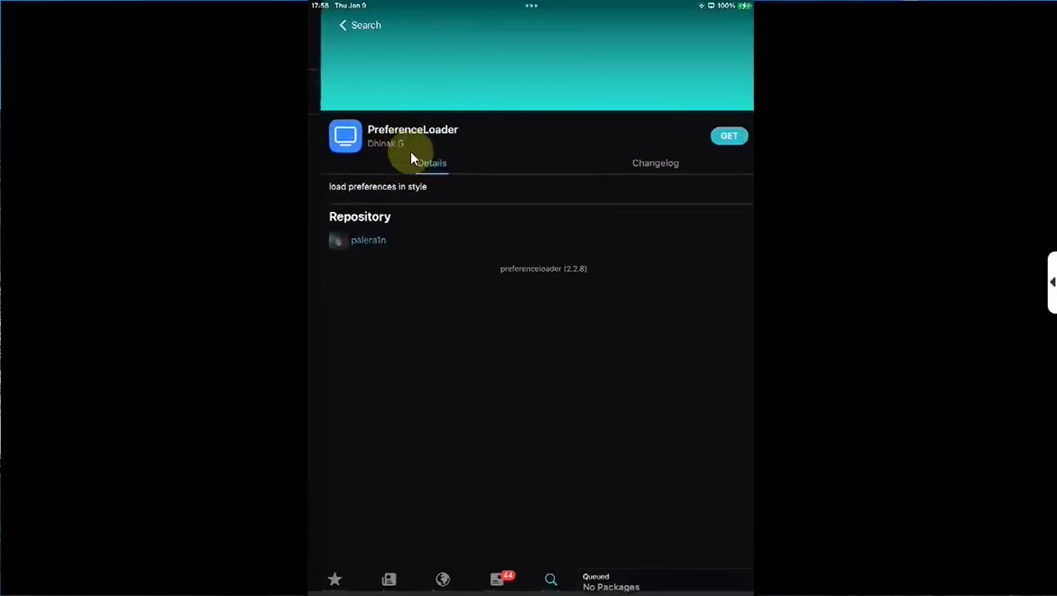
- Show the downloaded libkrw and libx8a4 .deb files in the Downloads folder of Files
{"action": "key", "text": "super+space"}
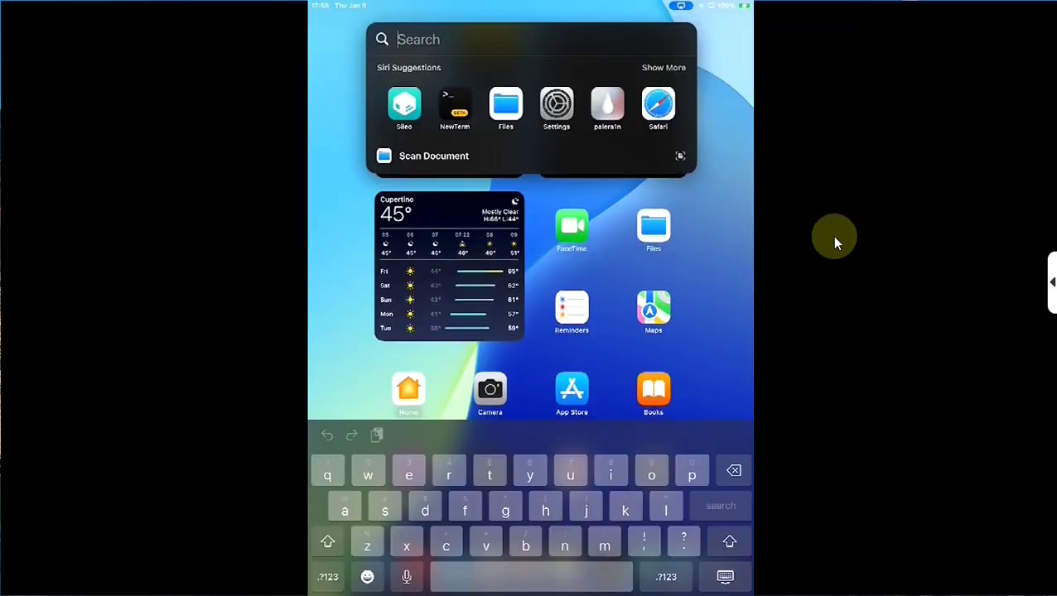
{"action": "key", "text": "Return"}
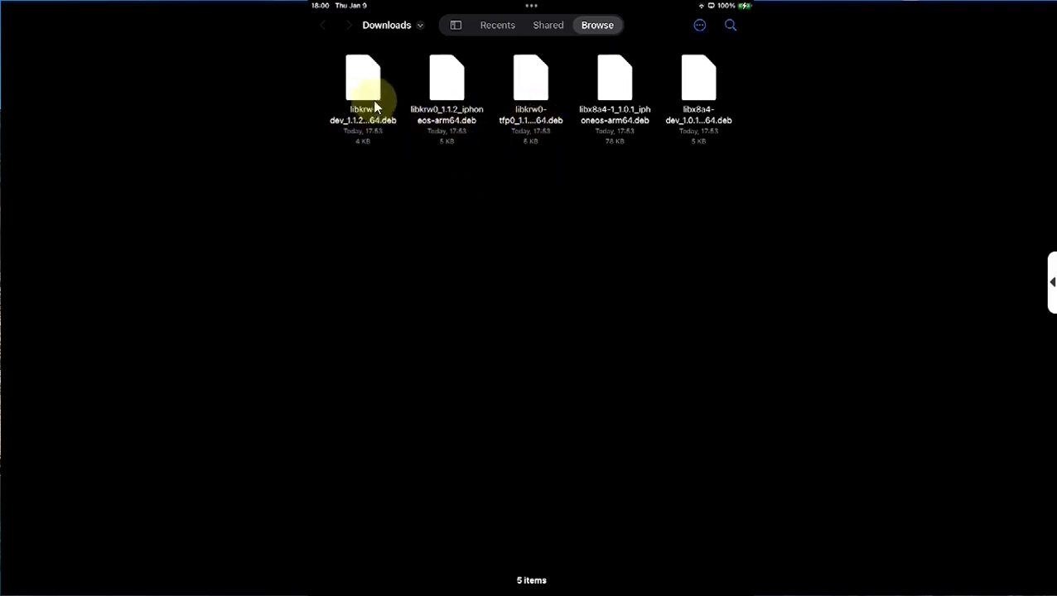
- Switch to Sileo and search the packages for "X8" and "Libkr" to check that they are installed
{"action": "key", "text": "super+Tab"}
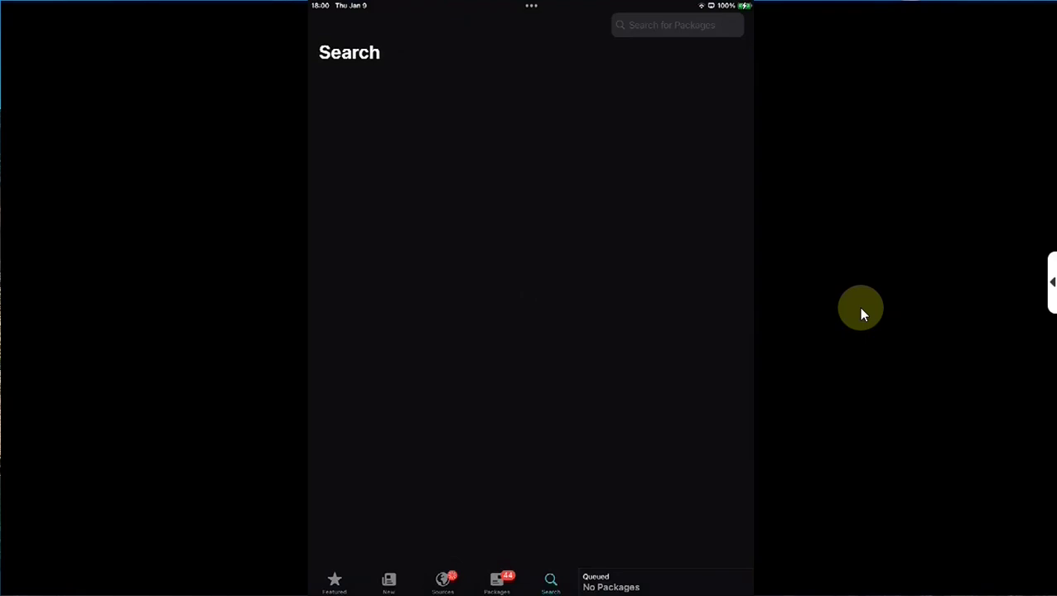
{"action": "type", "text": "x"}
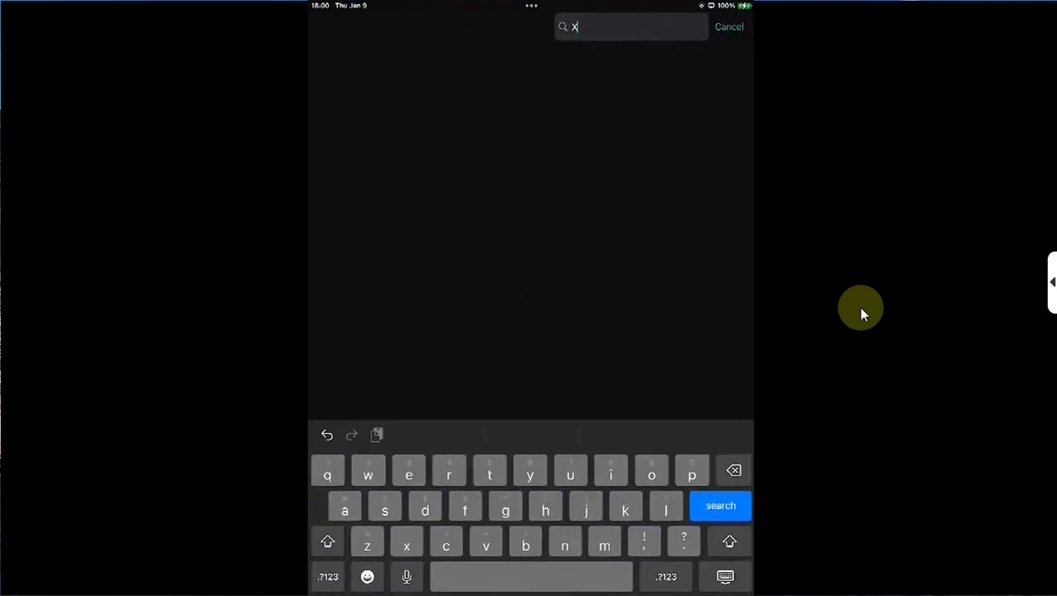
{"action": "type", "text": "8"}
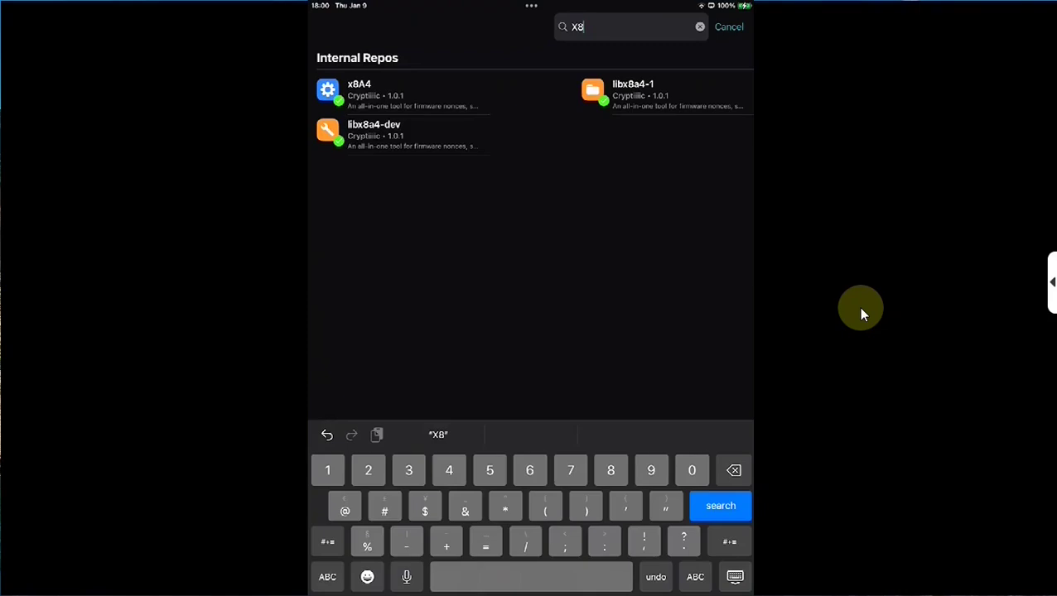
{"action": "key", "text": "BackSpace"}
{"action": "key", "text": "BackSpace"}
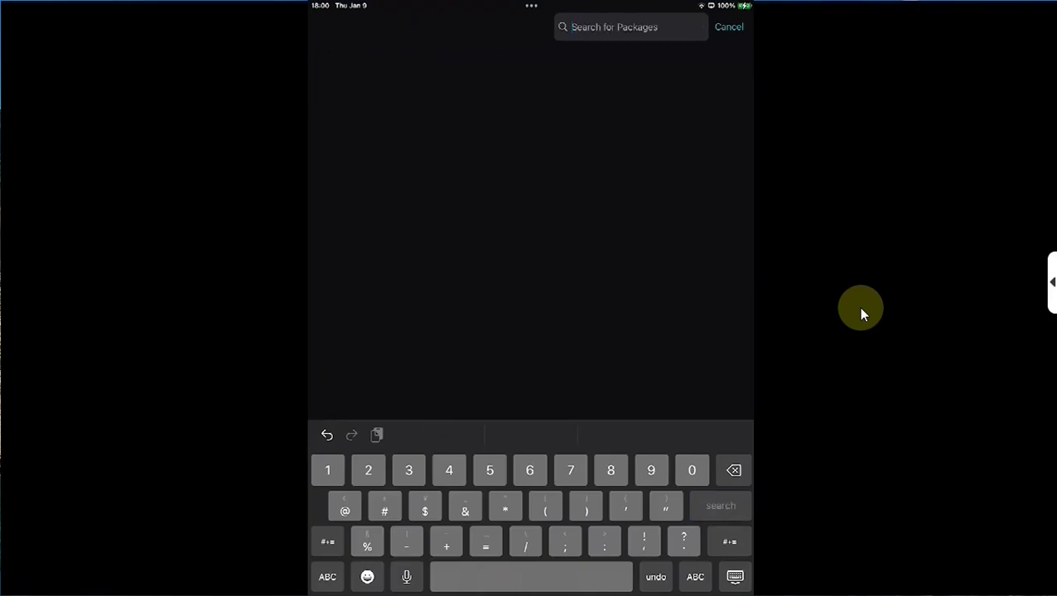
{"action": "type", "text": "Libkr"}
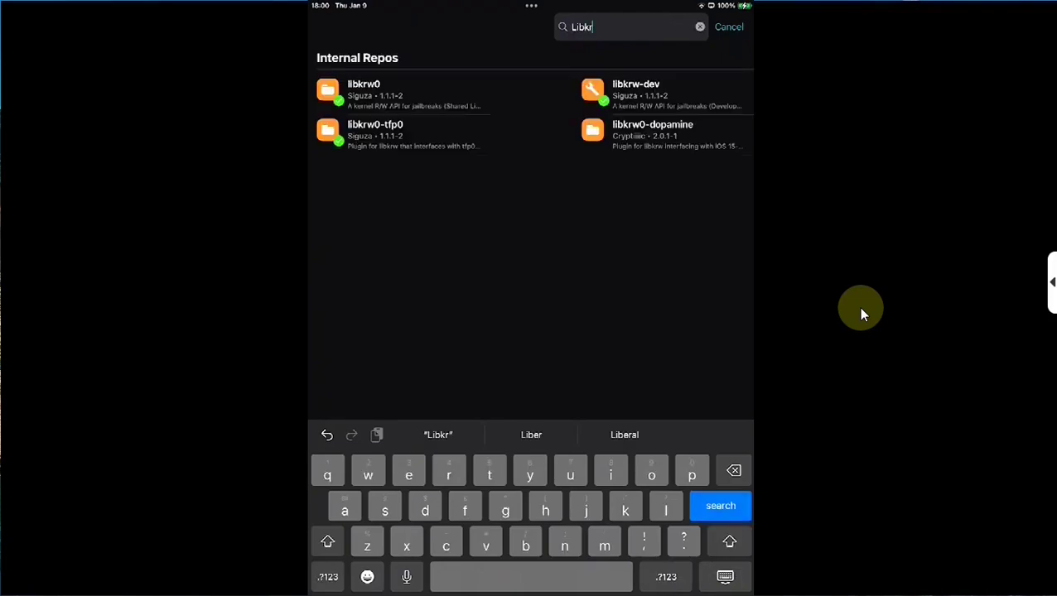
{"action": "key", "text": "Escape"}
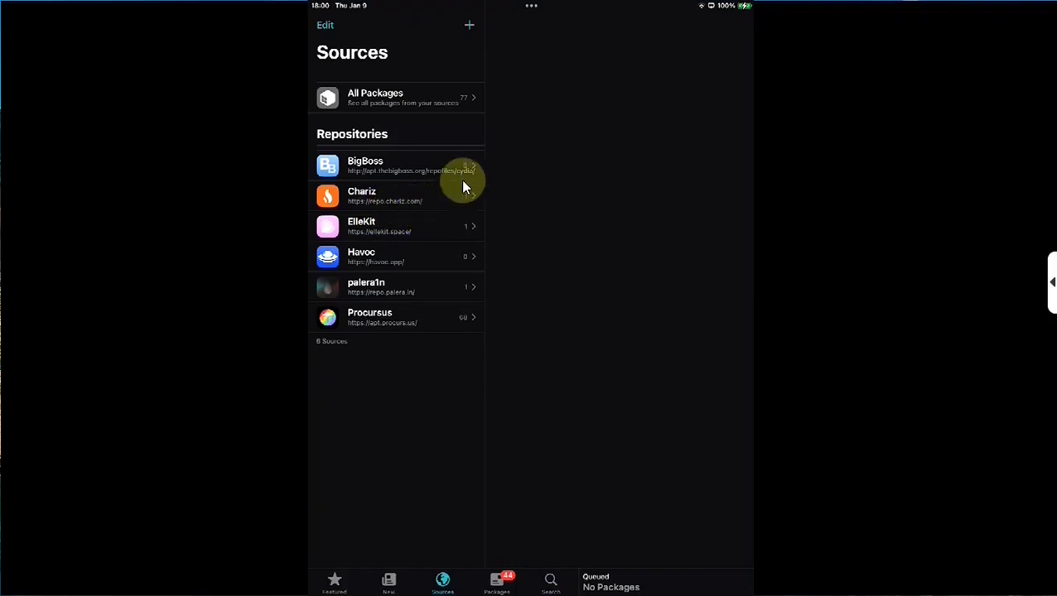
- Search all categories of the Chariz repository for "Newt" and open the NewTerm 3 Beta package page
{"action": "left_click", "coordinate": [469, 28]}
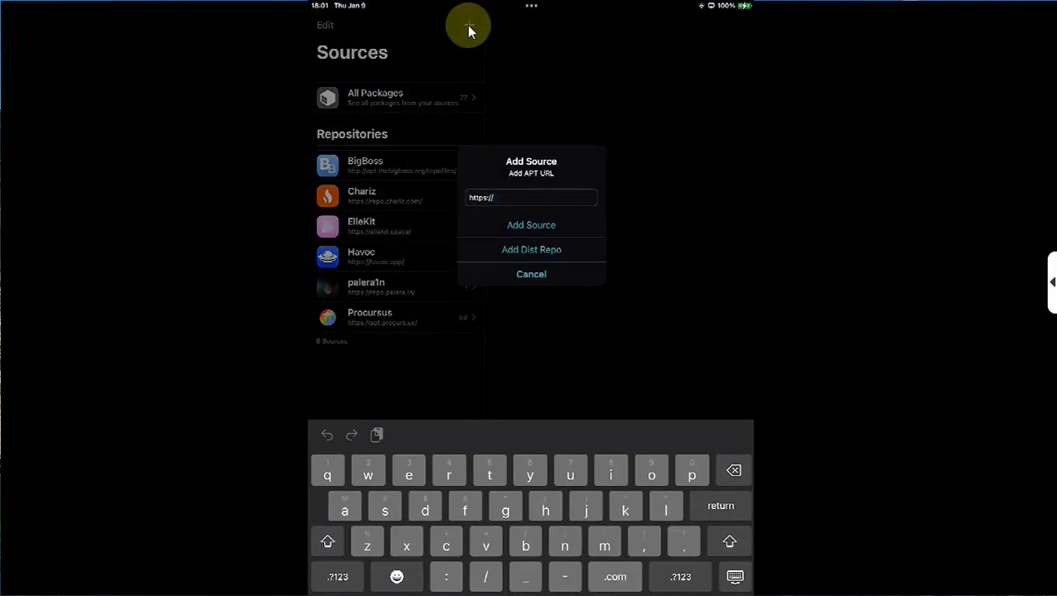
{"action": "key", "text": "Escape"}
{"action": "key", "text": "Return"}
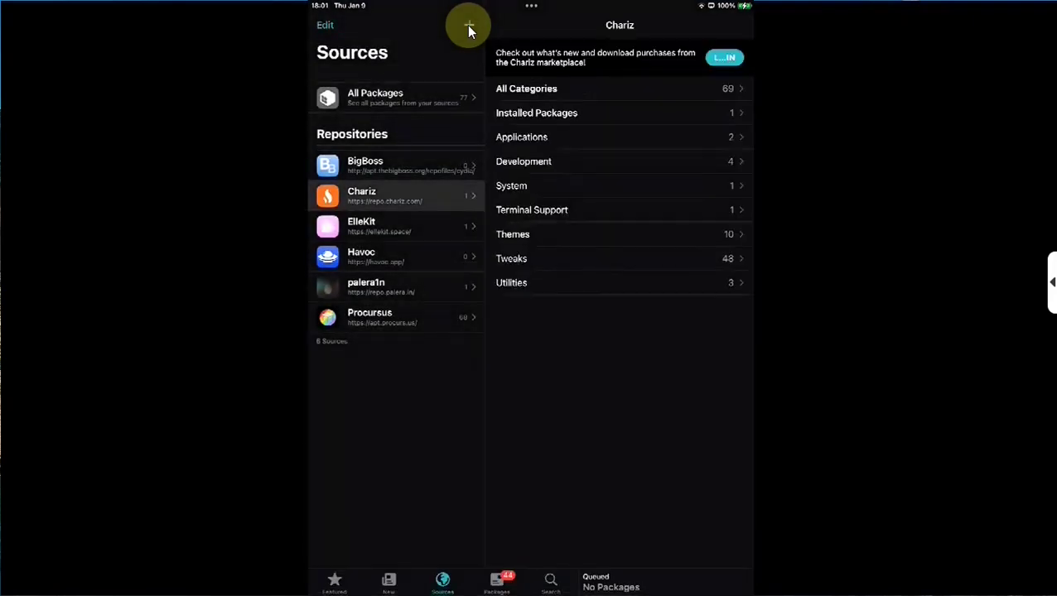
{"action": "key", "text": "Return"}
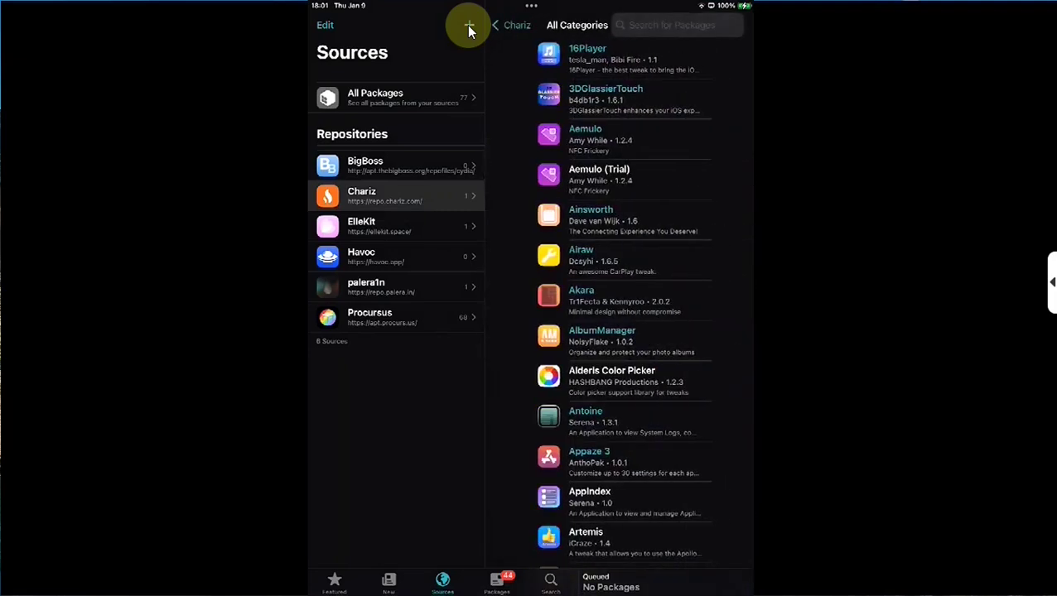
{"action": "key", "text": "super+f"}
{"action": "type", "text": "Newt"}
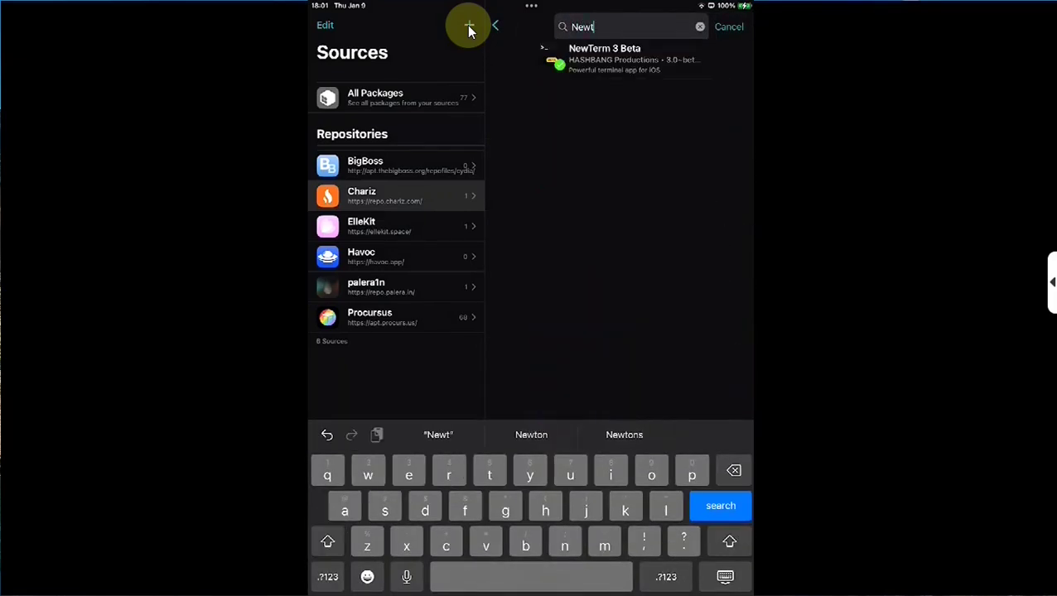
{"action": "left_click", "coordinate": [631, 62]}
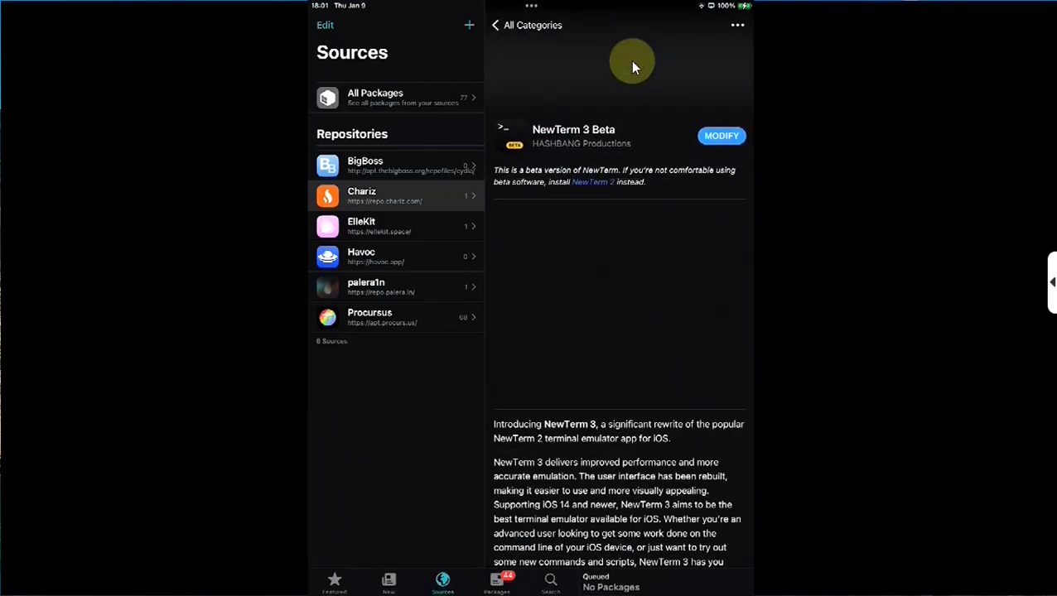
- Leave the package page and go to the home screen page containing the NewTerm app
{"action": "scroll", "coordinate": [630, 61], "scroll_direction": "left", "scroll_amount": 5}
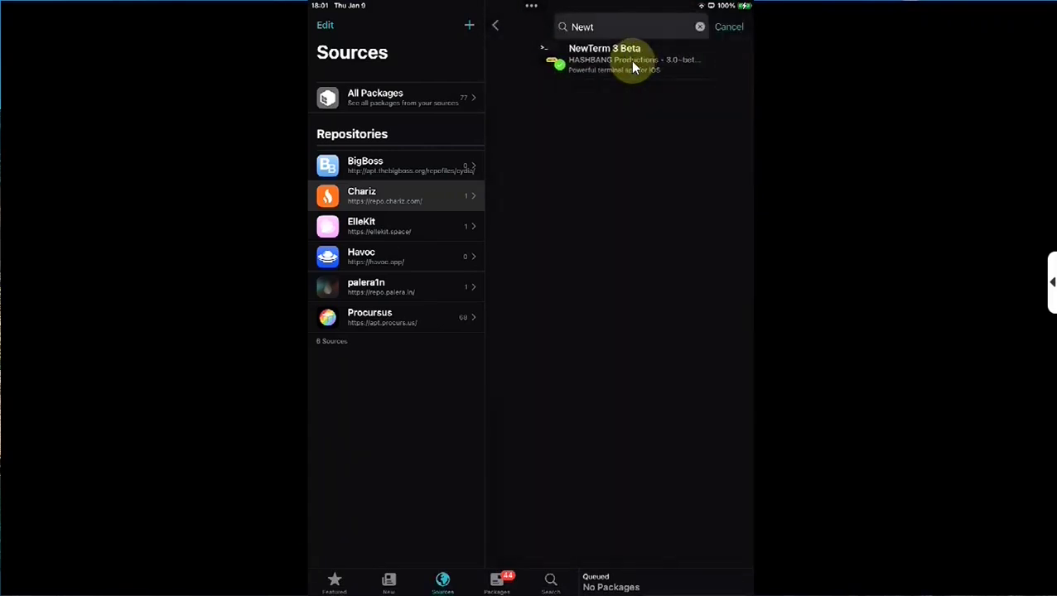
{"action": "key", "text": "super+h"}
{"action": "scroll", "coordinate": [630, 61], "scroll_direction": "right", "scroll_amount": 5}
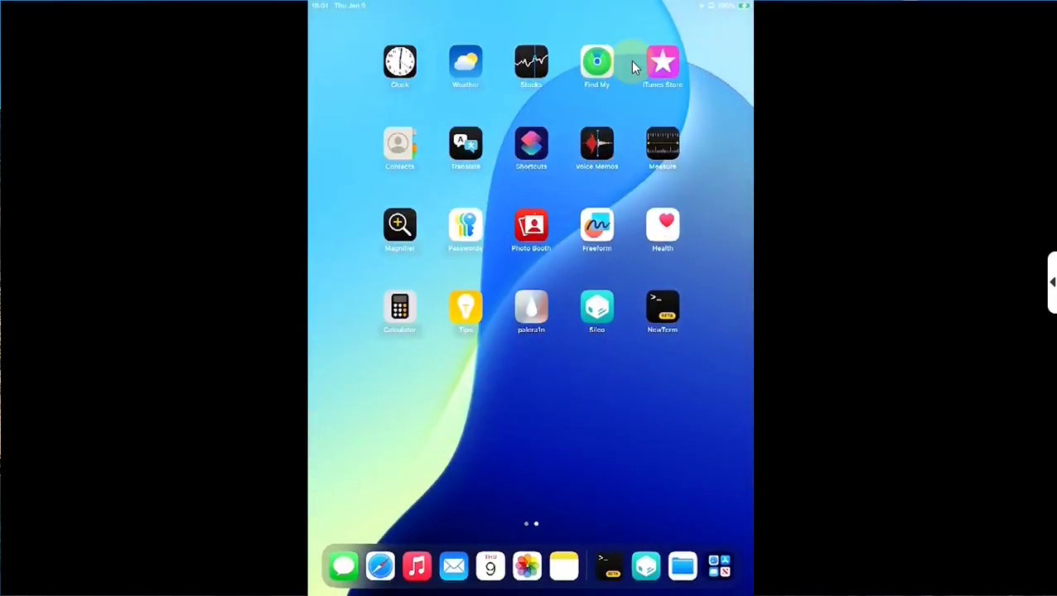
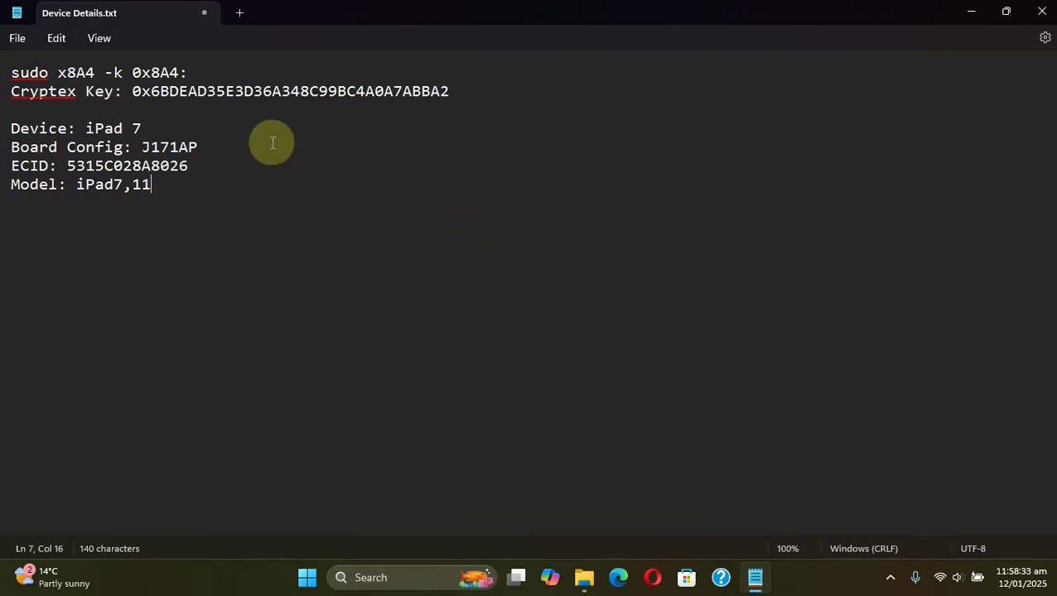
- Go through the cryptex key, ECID and model lines in Device Details.txt
{"action": "left_click", "coordinate": [460, 95]}
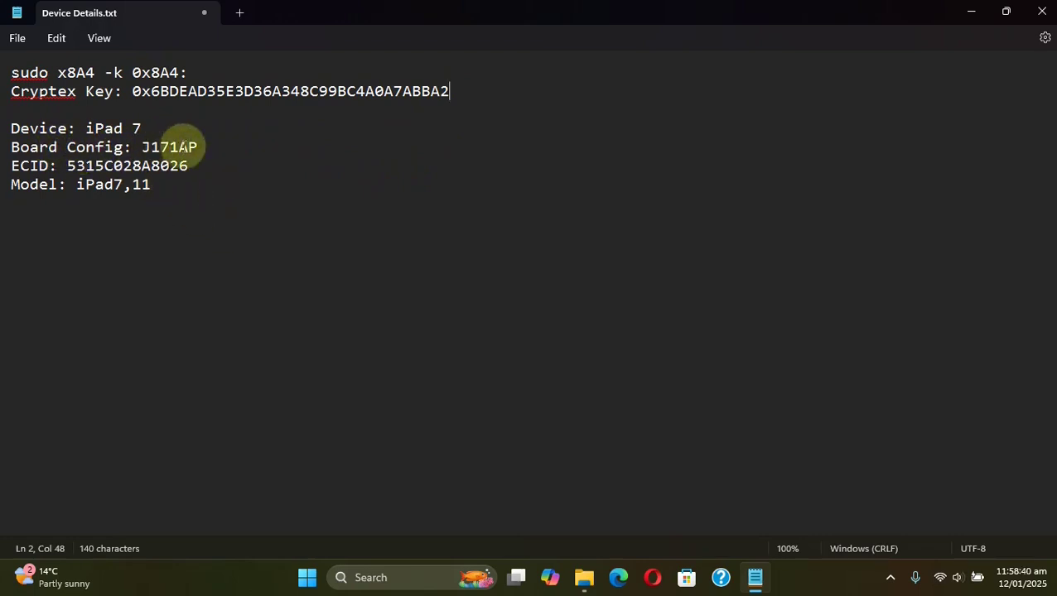
{"action": "left_click", "coordinate": [214, 166]}
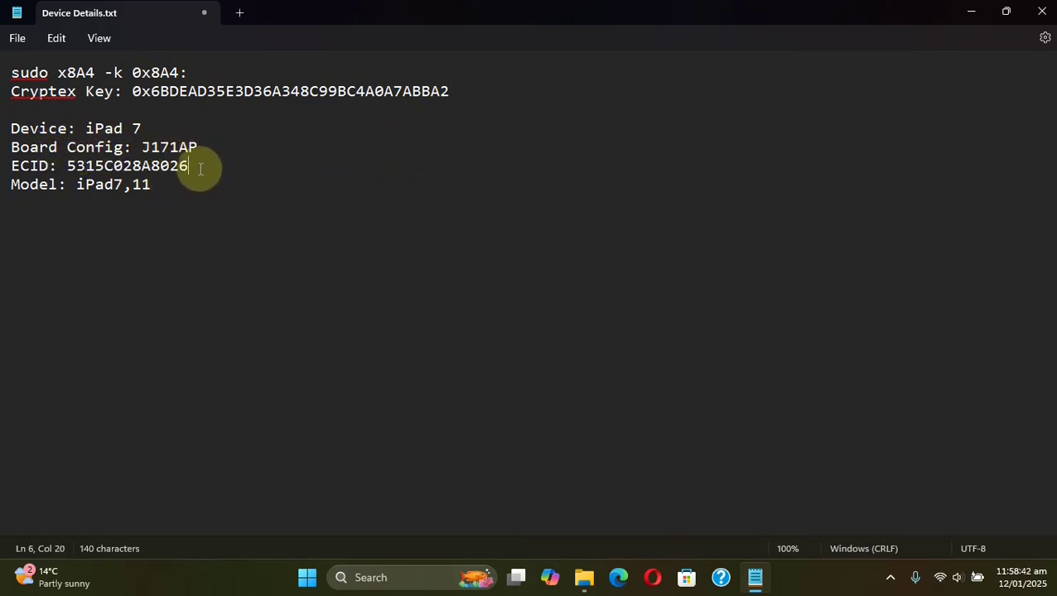
{"action": "left_click", "coordinate": [178, 187]}
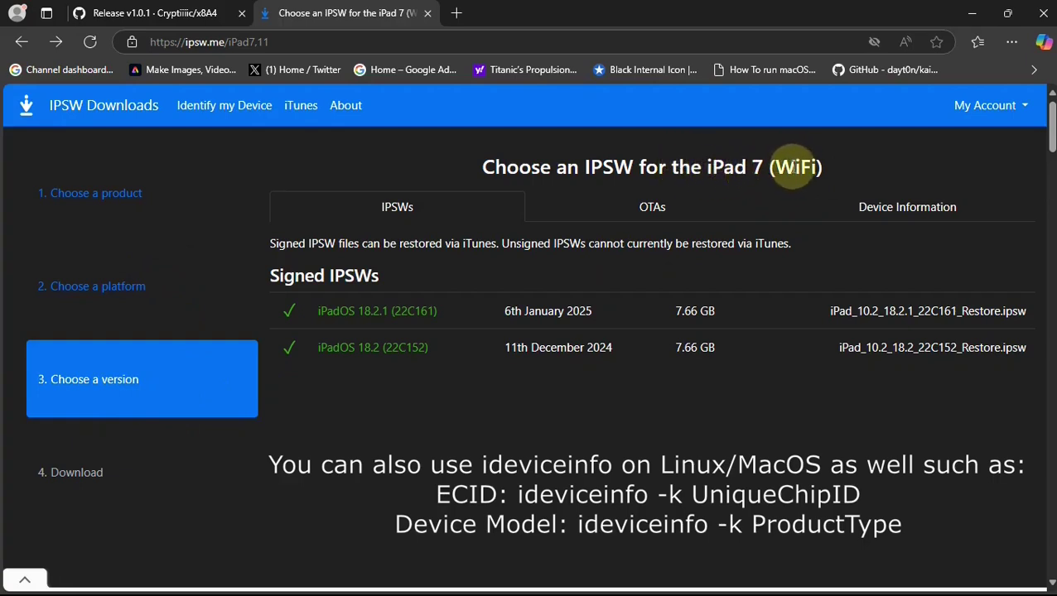
- Open the device information for the iPad 7 (WiFi) on ipsw.me and highlight its identifier and BoardConfig
{"action": "left_click", "coordinate": [903, 213]}
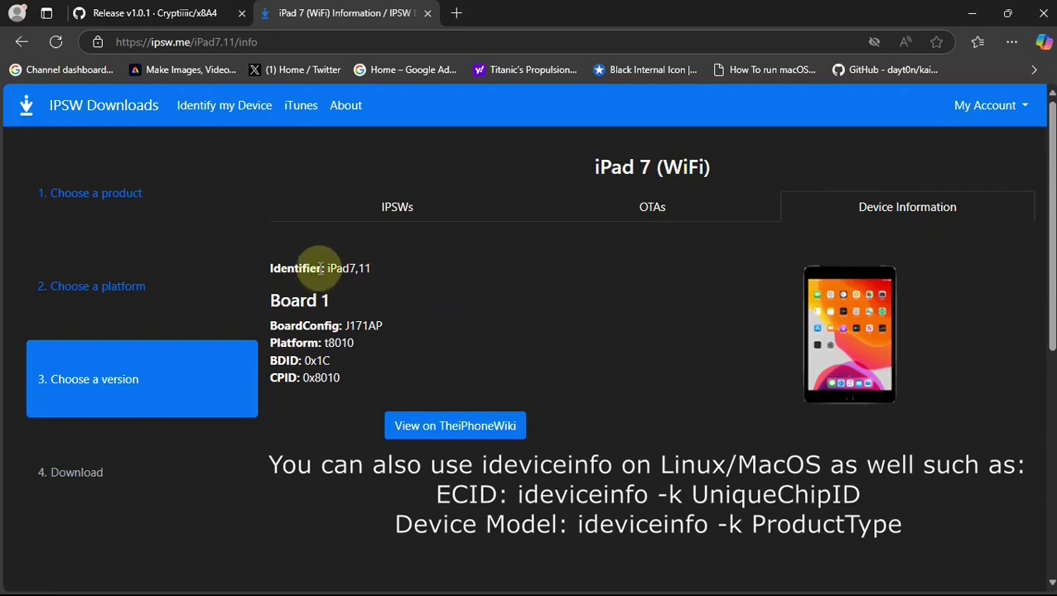
{"action": "double_click", "coordinate": [352, 270]}
{"action": "left_click", "coordinate": [338, 326]}
{"action": "left_click_drag", "start_coordinate": [337, 325], "coordinate": [382, 322]}
{"action": "left_click", "coordinate": [350, 328]}
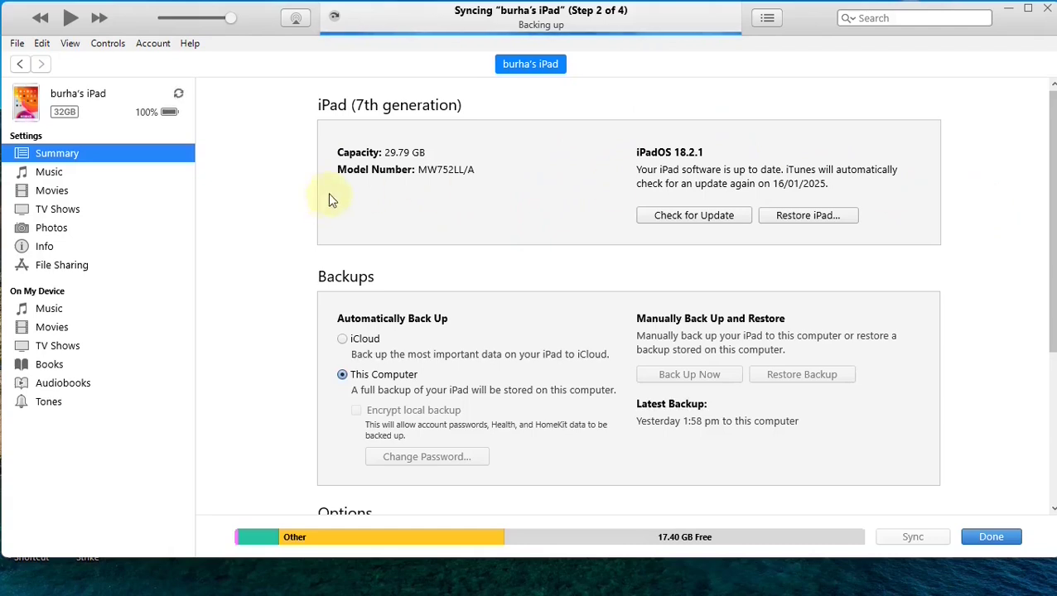
- Display and copy the iPad's ECID from the iTunes summary, and return to Device Details.txt
{"action": "left_click", "coordinate": [373, 171]}
{"action": "left_click", "coordinate": [373, 171]}
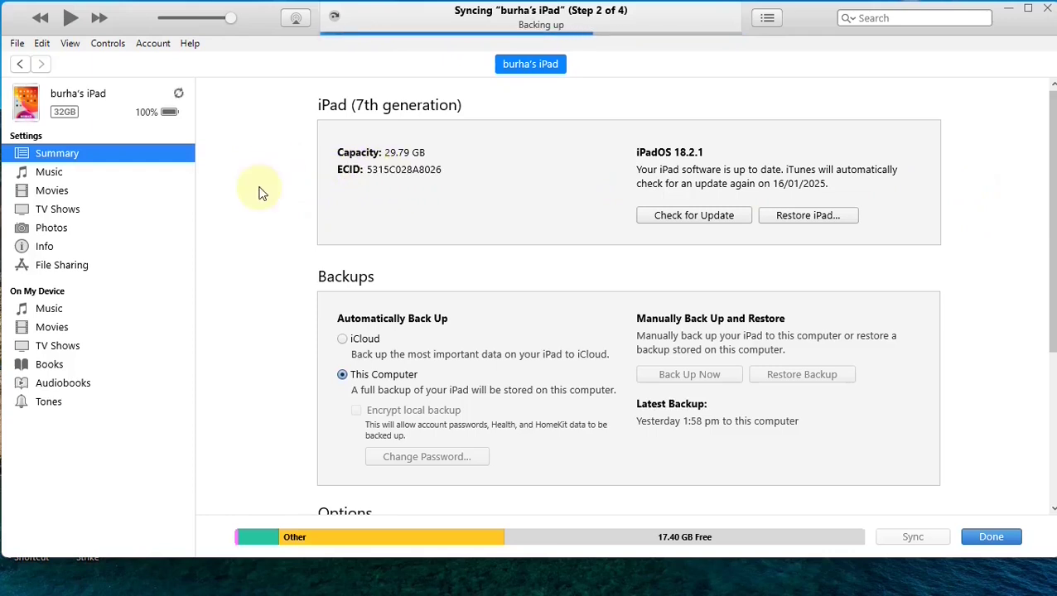
{"action": "right_click", "coordinate": [404, 170]}
{"action": "left_click", "coordinate": [439, 193]}
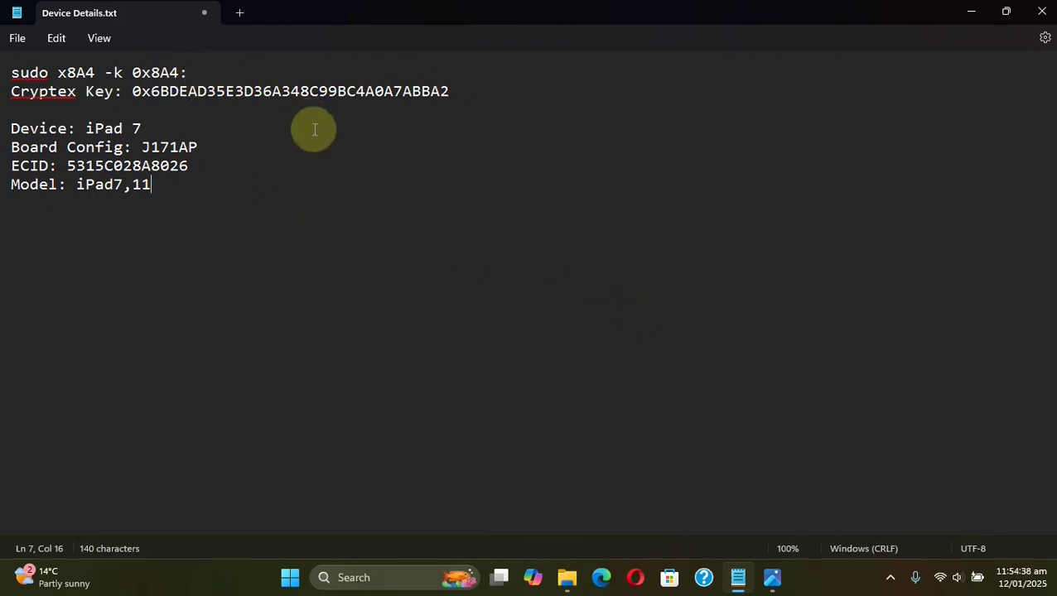
{"action": "left_click", "coordinate": [199, 148]}
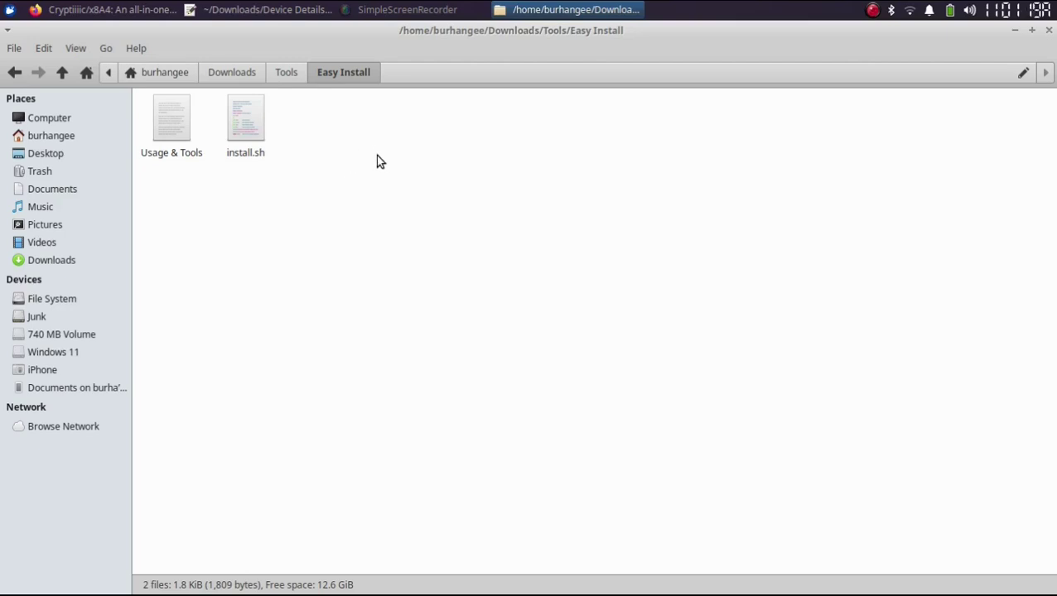
- Run install.sh with sudo bash from a terminal in the Easy Install folder, entering the sudo password, and close the terminal
{"action": "left_click", "coordinate": [246, 123]}
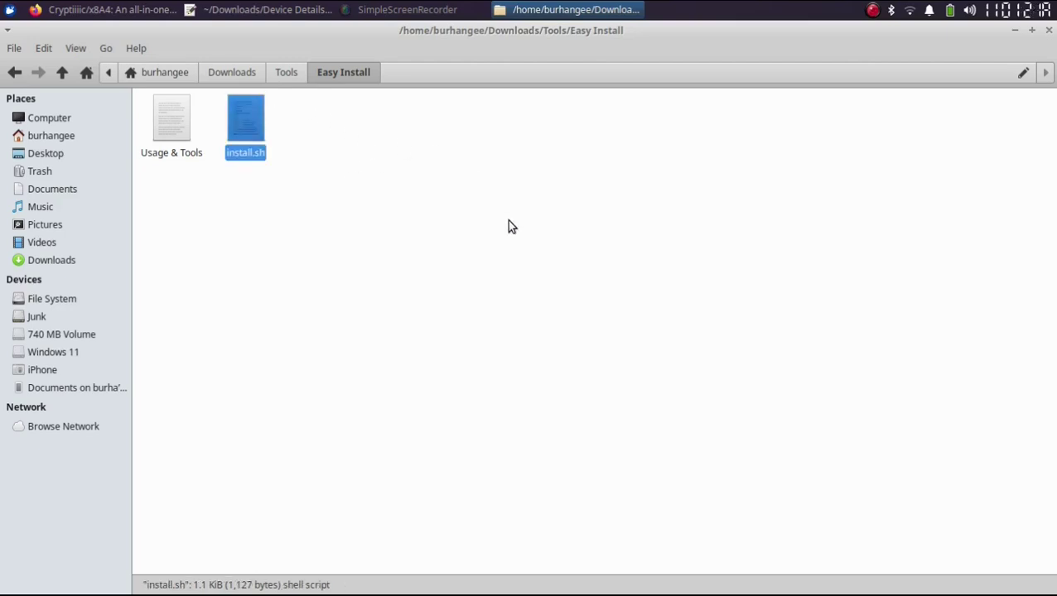
{"action": "right_click", "coordinate": [518, 159]}
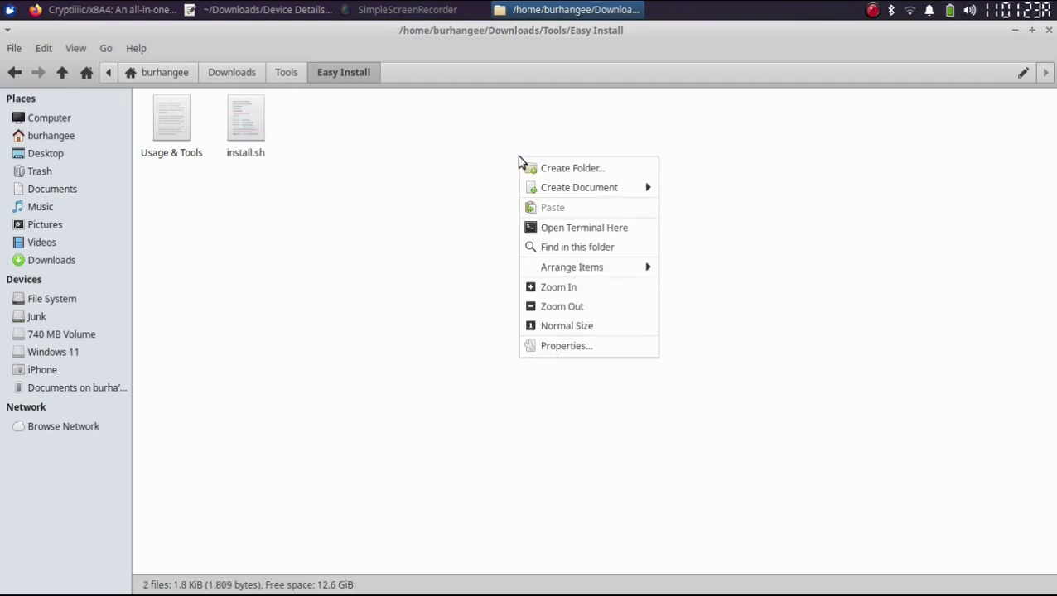
{"action": "left_click", "coordinate": [578, 232]}
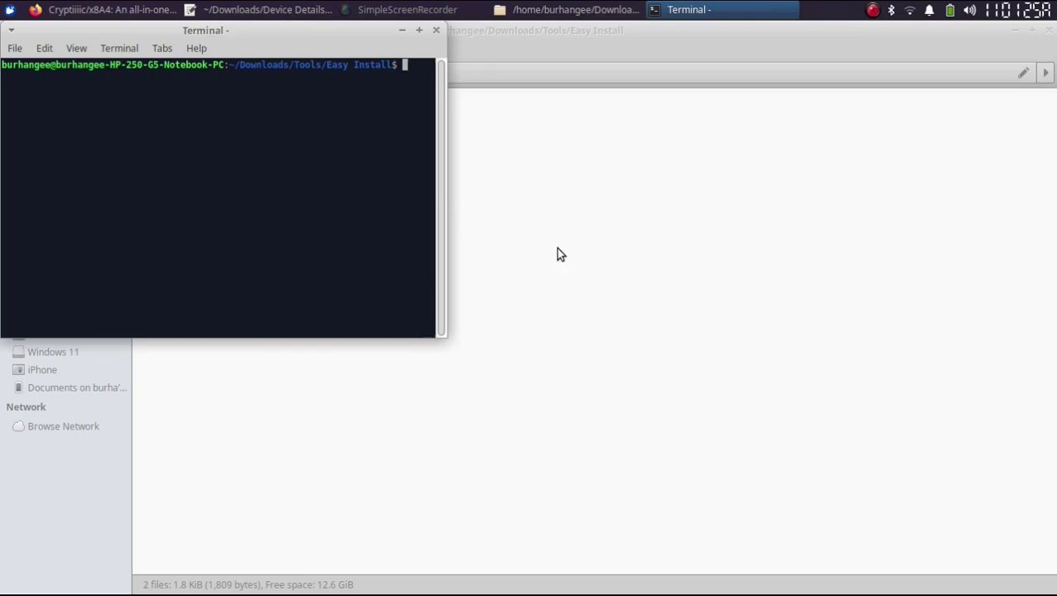
{"action": "left_click_drag", "start_coordinate": [255, 33], "coordinate": [571, 172]}
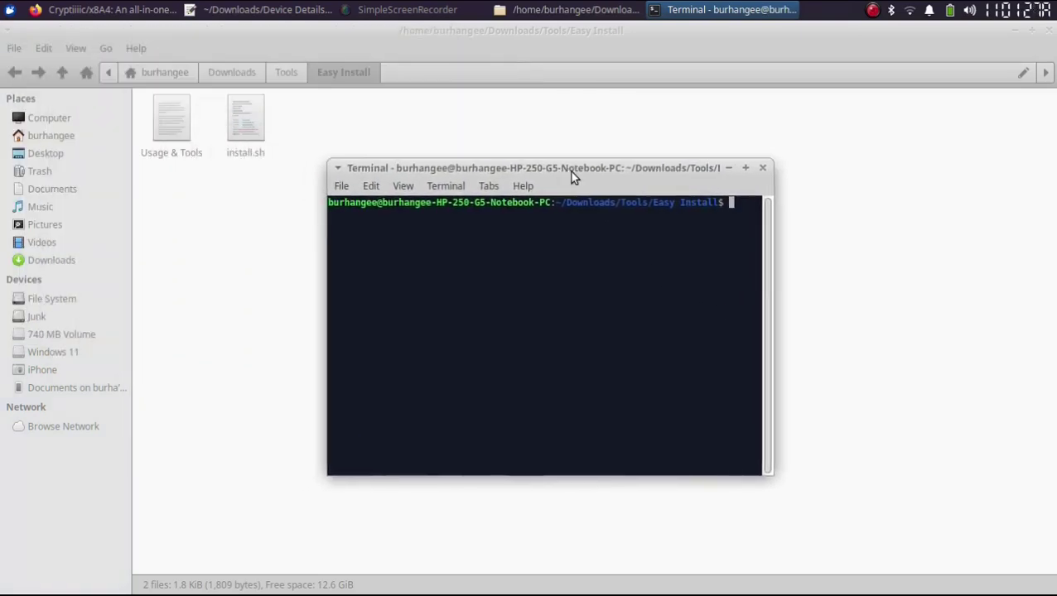
{"action": "type", "text": "sudo bash instal"}
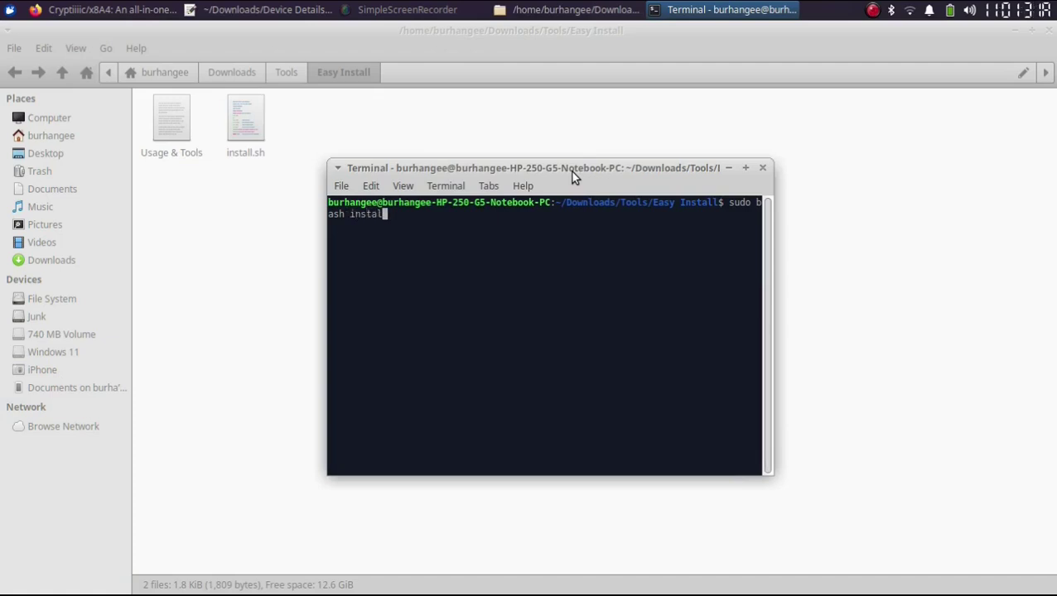
{"action": "type", "text": "l.sh"}
{"action": "key", "text": "Return"}
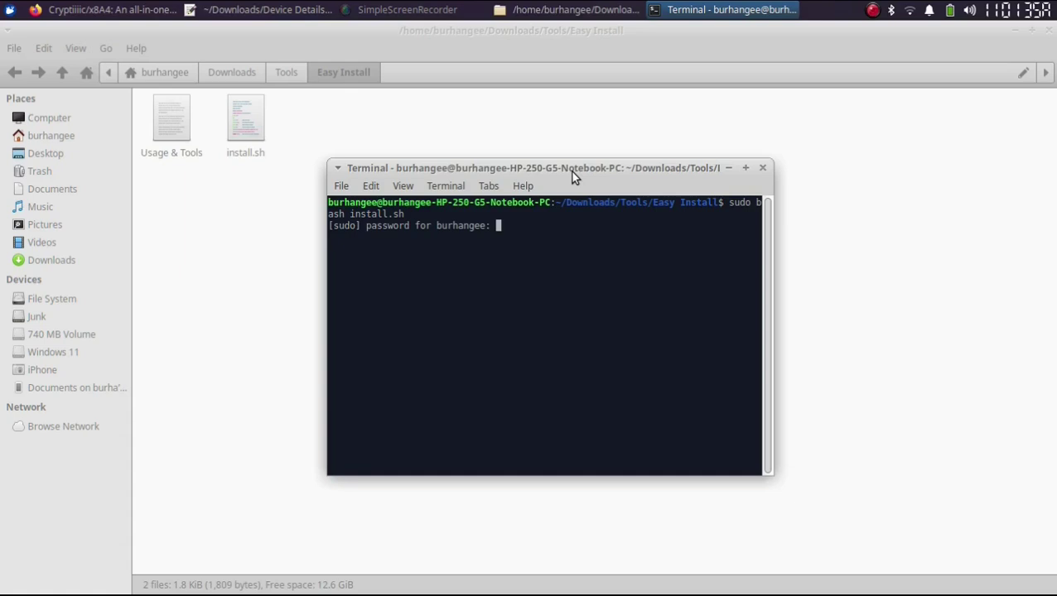
{"action": "key", "text": "Return"}
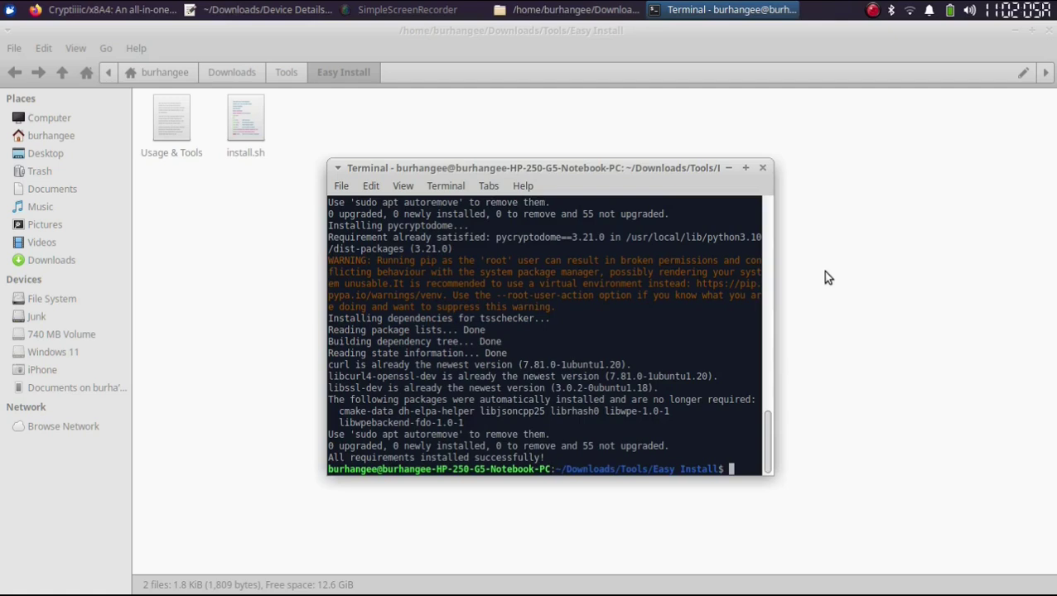
{"action": "left_click", "coordinate": [763, 169]}
{"action": "key", "text": "alt+Tab"}
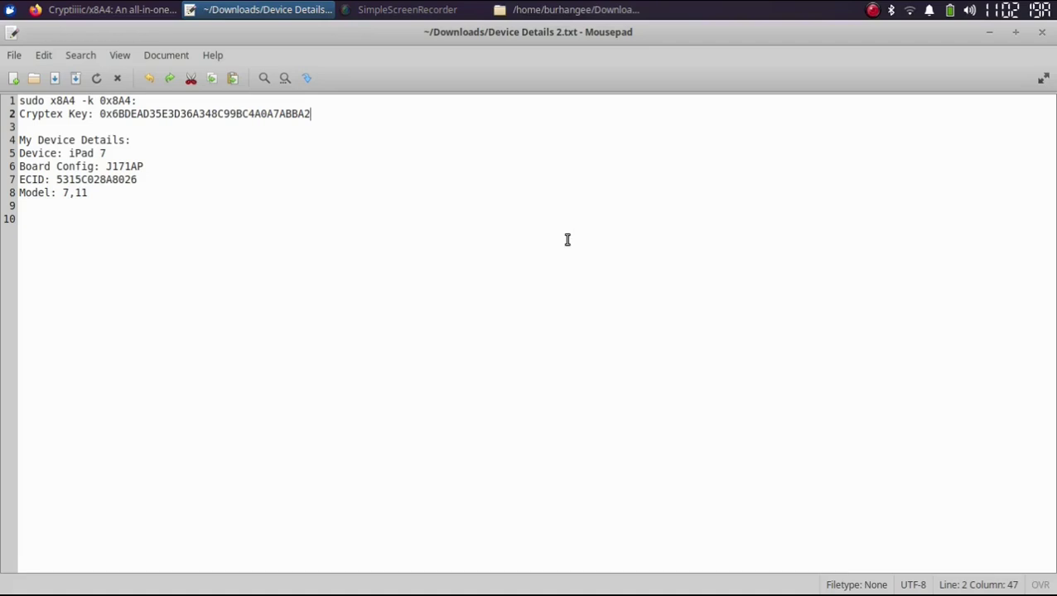
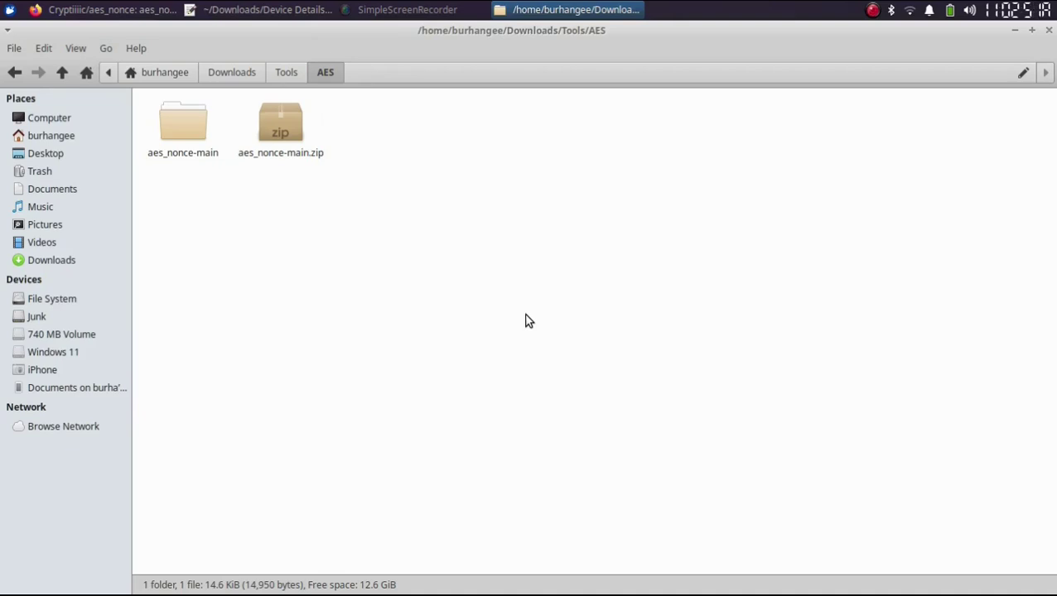
- Open the extracted aes_nonce-main folder and start a terminal in it
{"action": "left_click", "coordinate": [279, 133]}
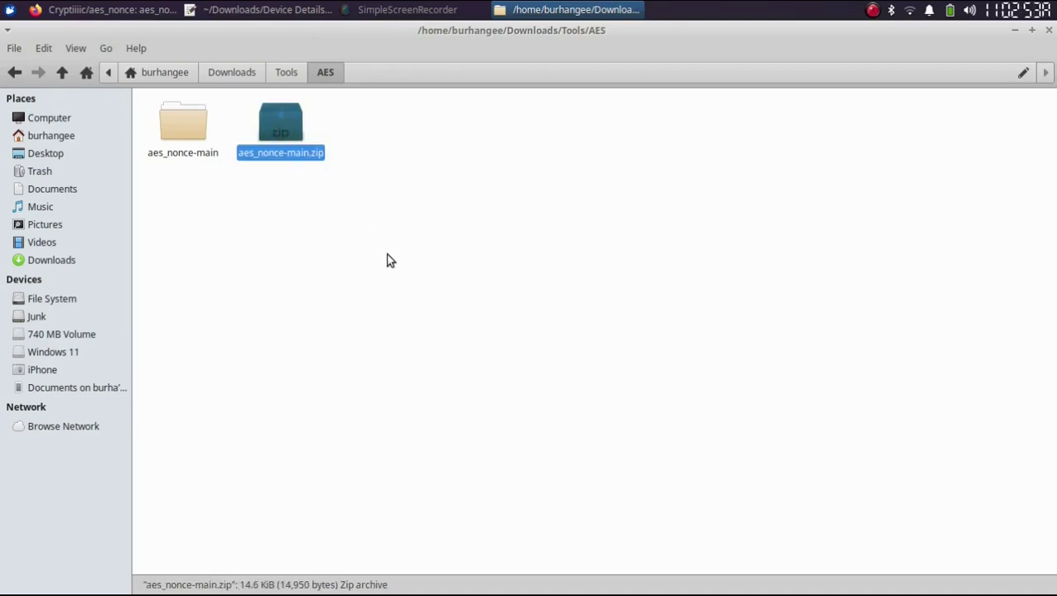
{"action": "right_click", "coordinate": [280, 127]}
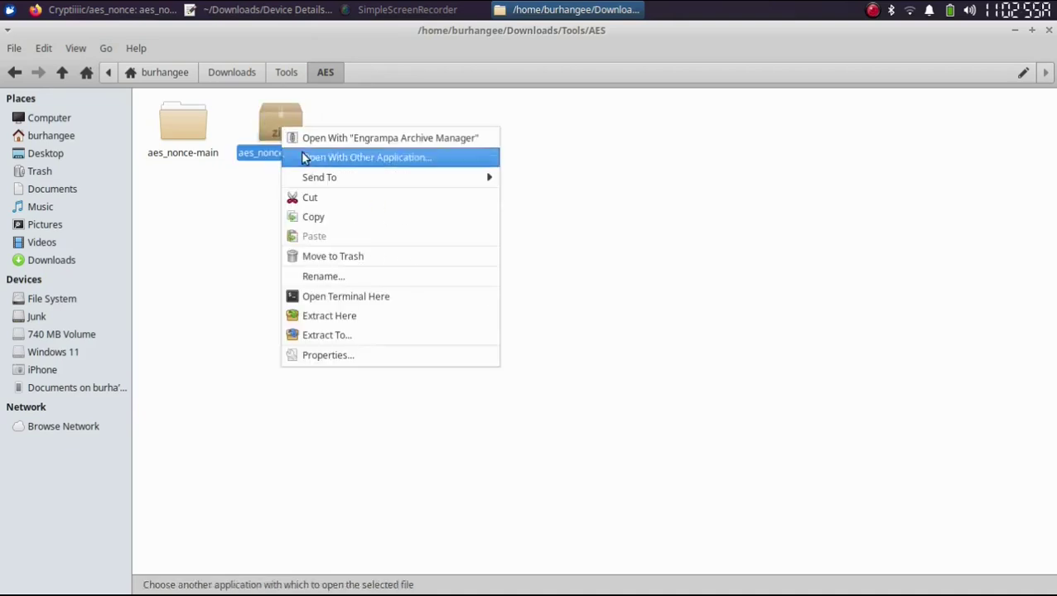
{"action": "left_click", "coordinate": [188, 214]}
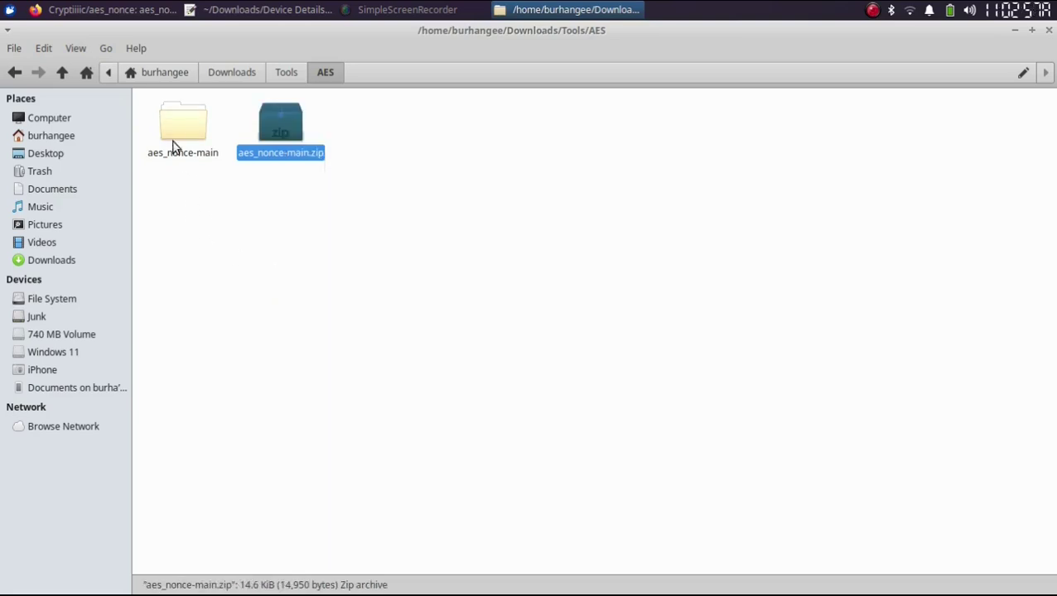
{"action": "double_click", "coordinate": [185, 128]}
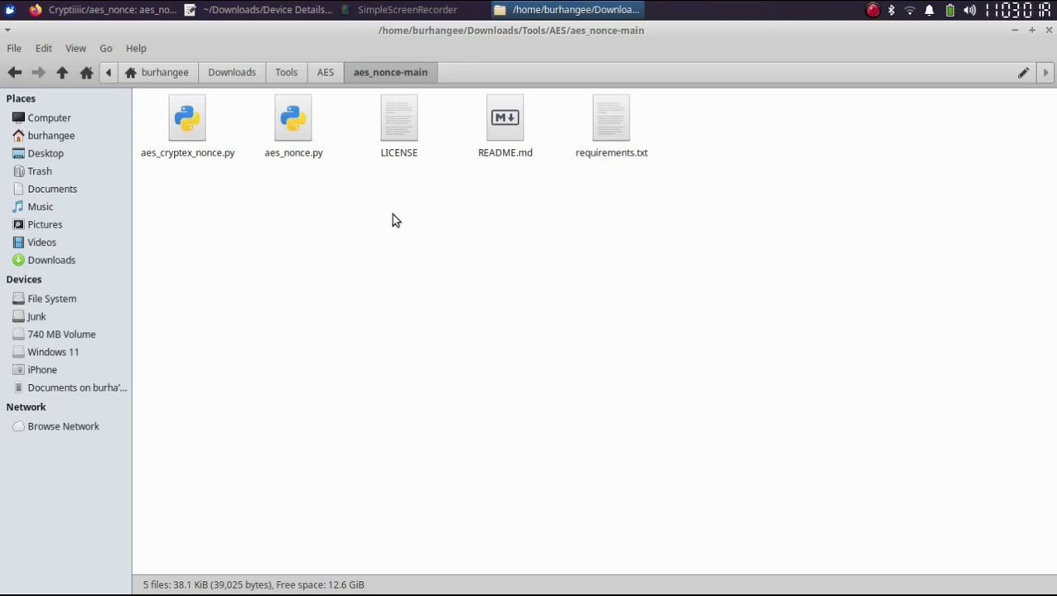
{"action": "right_click", "coordinate": [429, 238]}
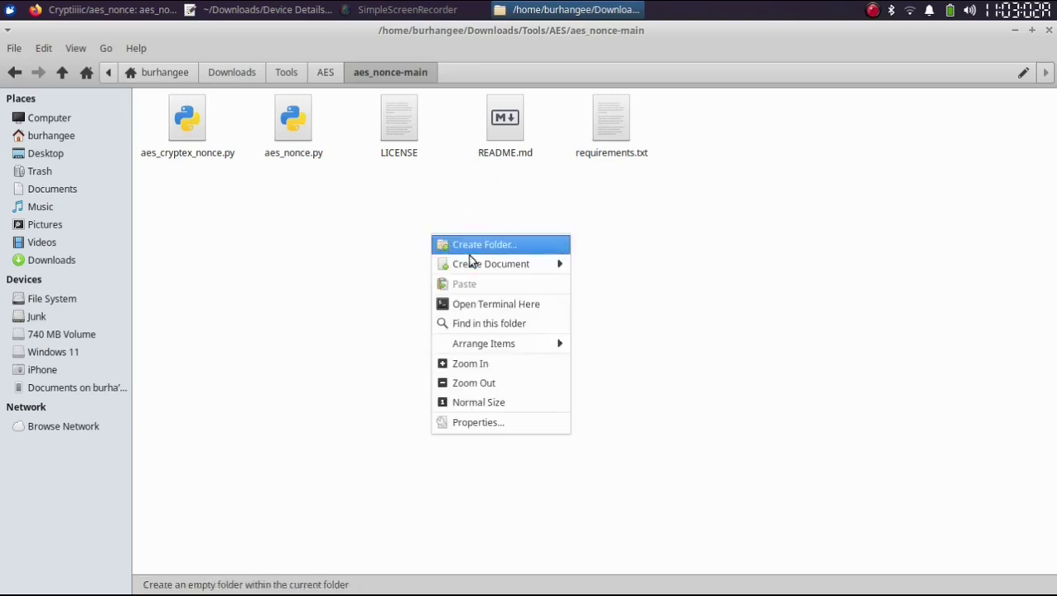
{"action": "left_click", "coordinate": [494, 305]}
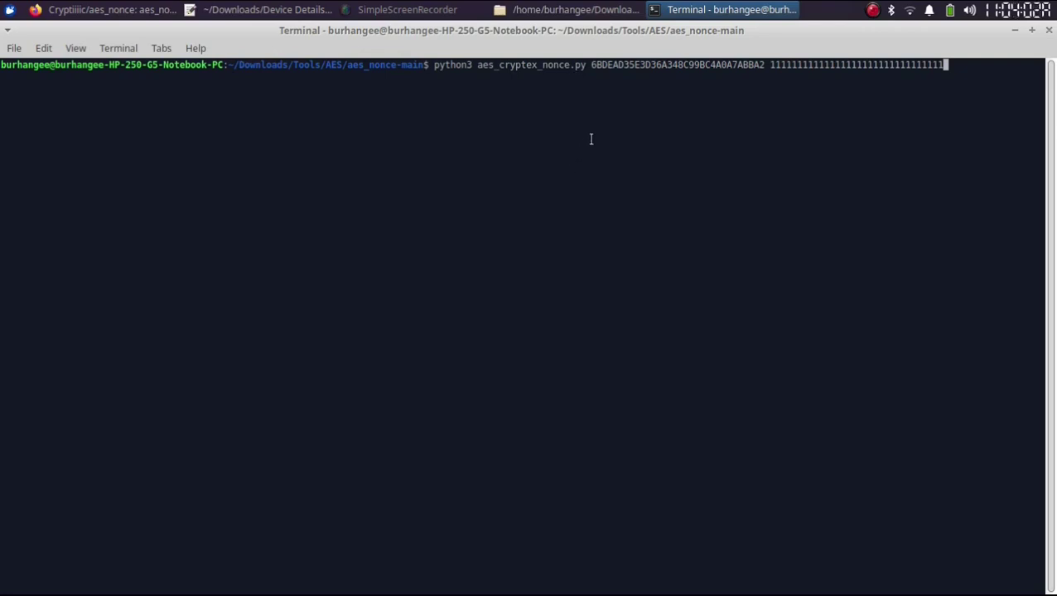
- Select the cryptex key without its 0x prefix in Device Details 2.txt and bring up the copy options
{"action": "key", "text": "alt+Tab"}
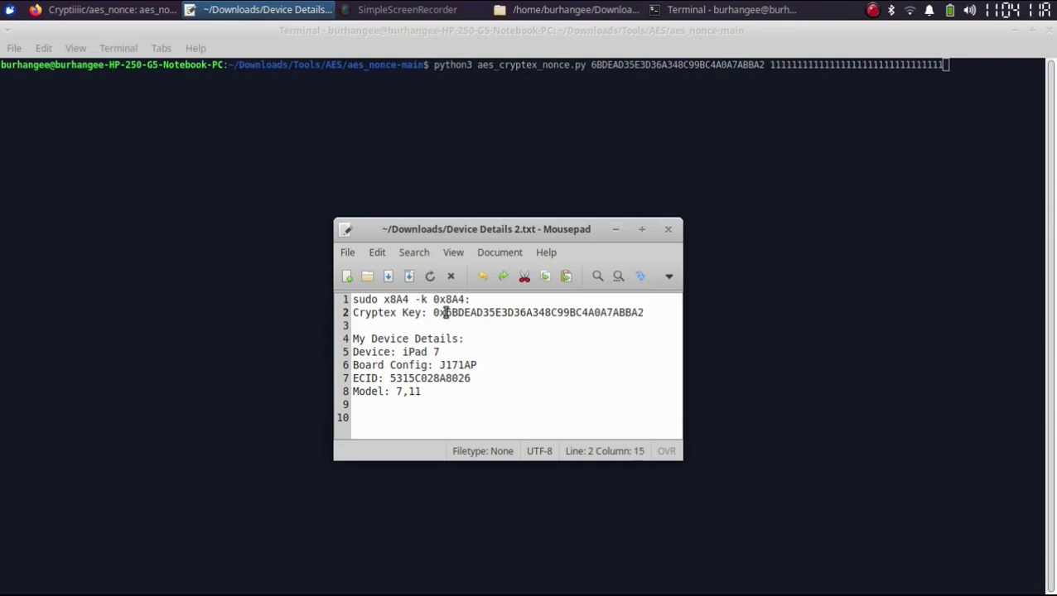
{"action": "left_click_drag", "start_coordinate": [445, 312], "coordinate": [644, 313]}
{"action": "right_click", "coordinate": [621, 314]}
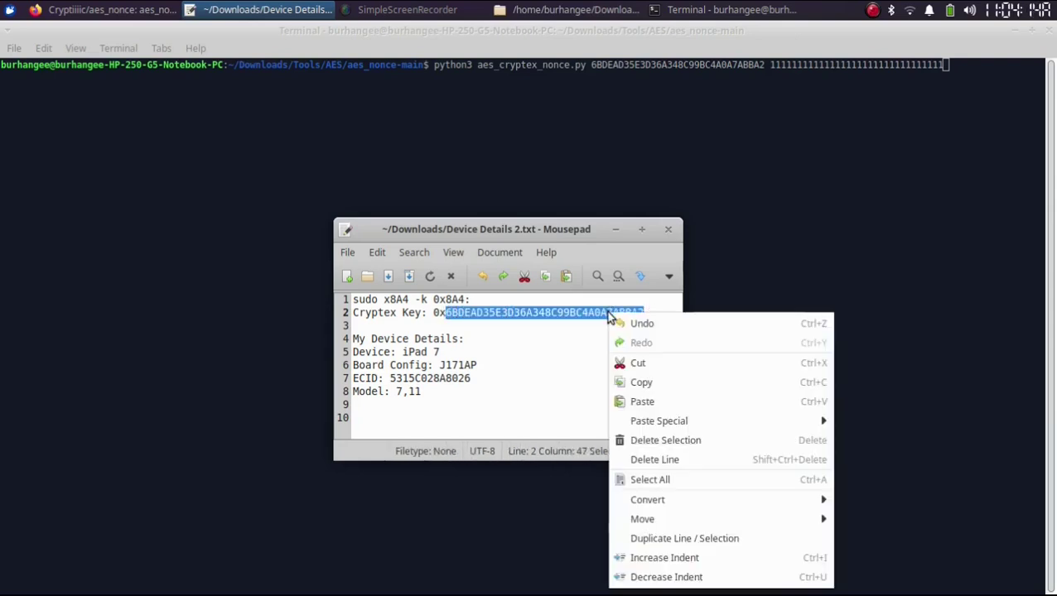
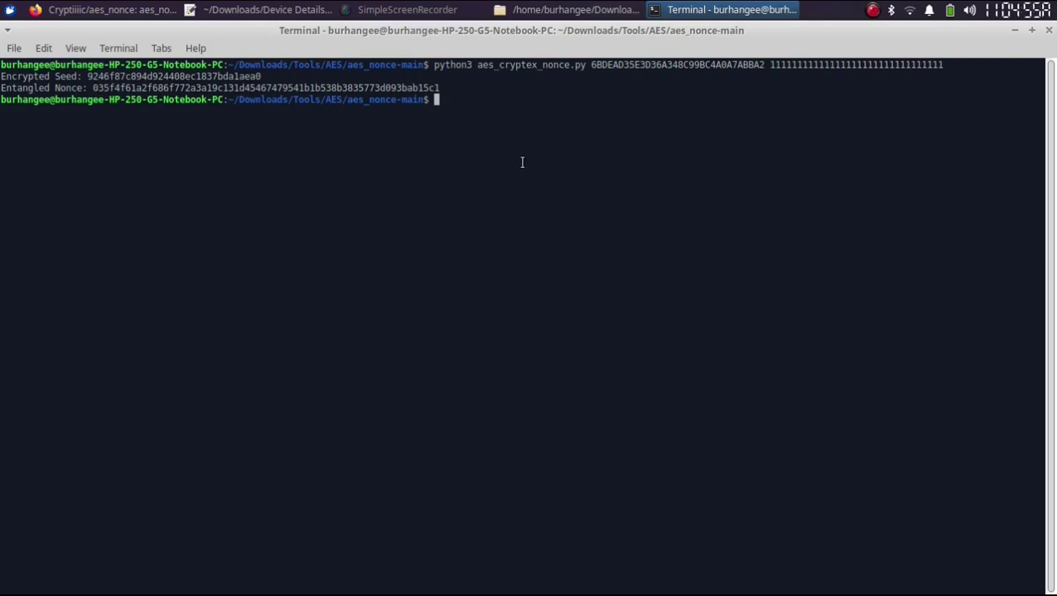
- Put the terminal away and open the TSSChecker v438 release on the tsschecker GitHub page at its download assets
{"action": "left_click", "coordinate": [1016, 31]}
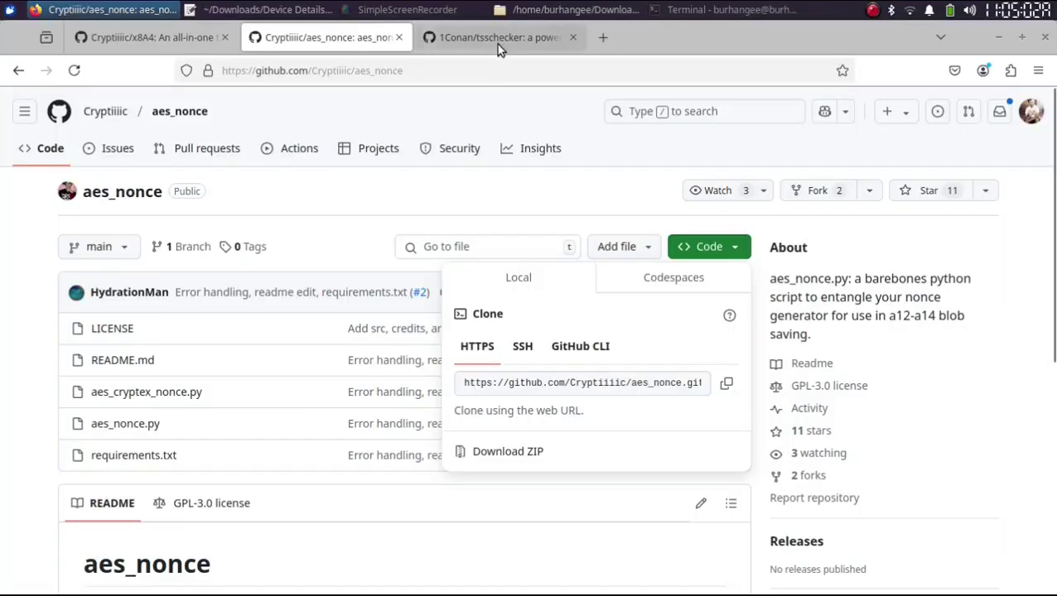
{"action": "left_click", "coordinate": [495, 39]}
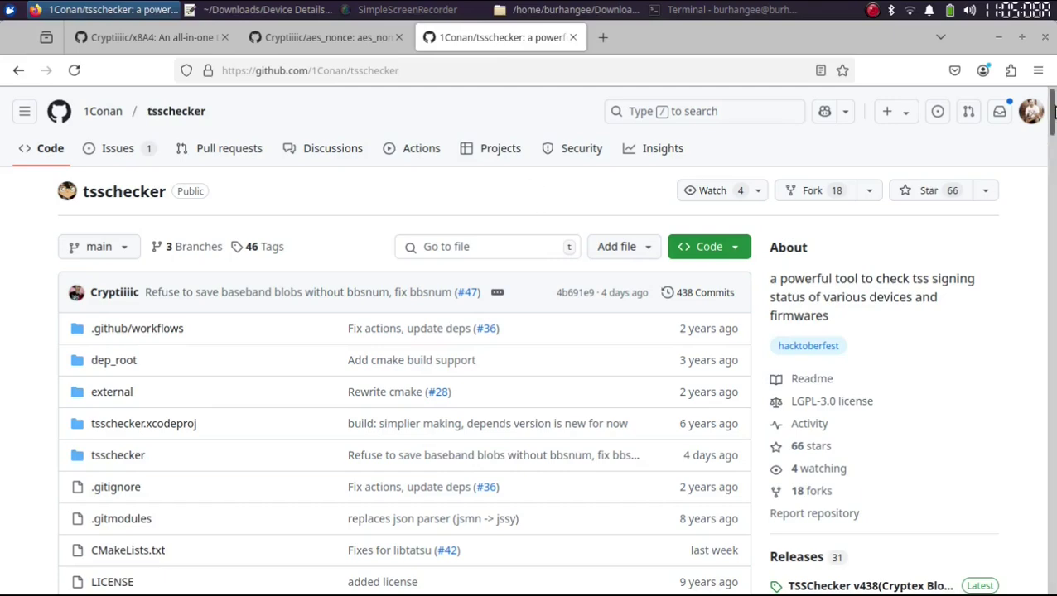
{"action": "scroll", "coordinate": [883, 273], "scroll_direction": "down", "scroll_amount": 4}
{"action": "left_click", "coordinate": [862, 275]}
{"action": "left_click_drag", "start_coordinate": [1051, 160], "coordinate": [1053, 479]}
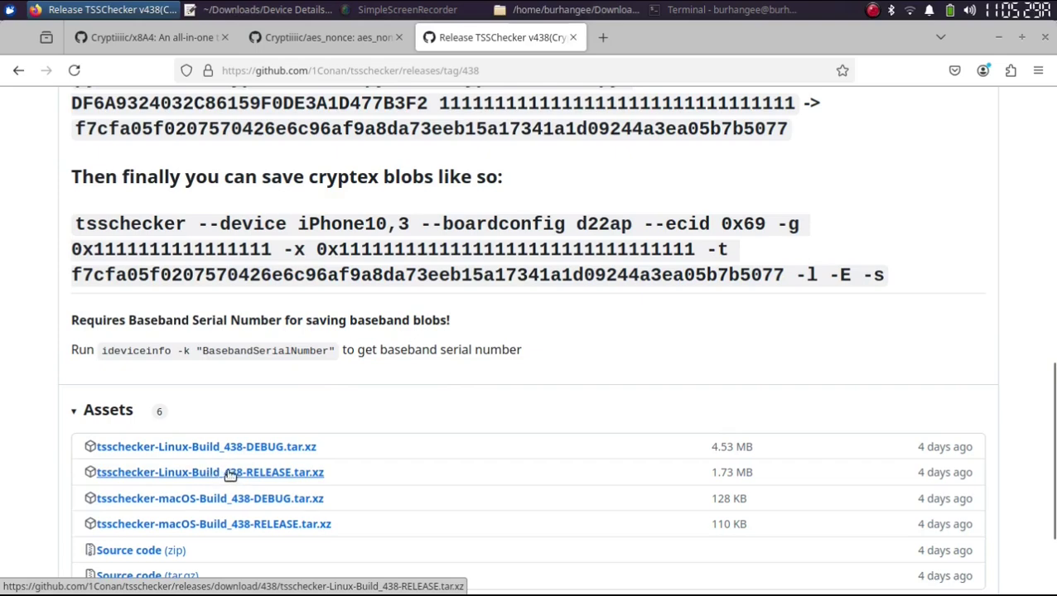
- Switch to the TSSChecker folder, point out the release archive and the tsschecker binary, and open a terminal there
{"action": "key", "text": "alt+Tab"}
{"action": "left_click", "coordinate": [273, 131]}
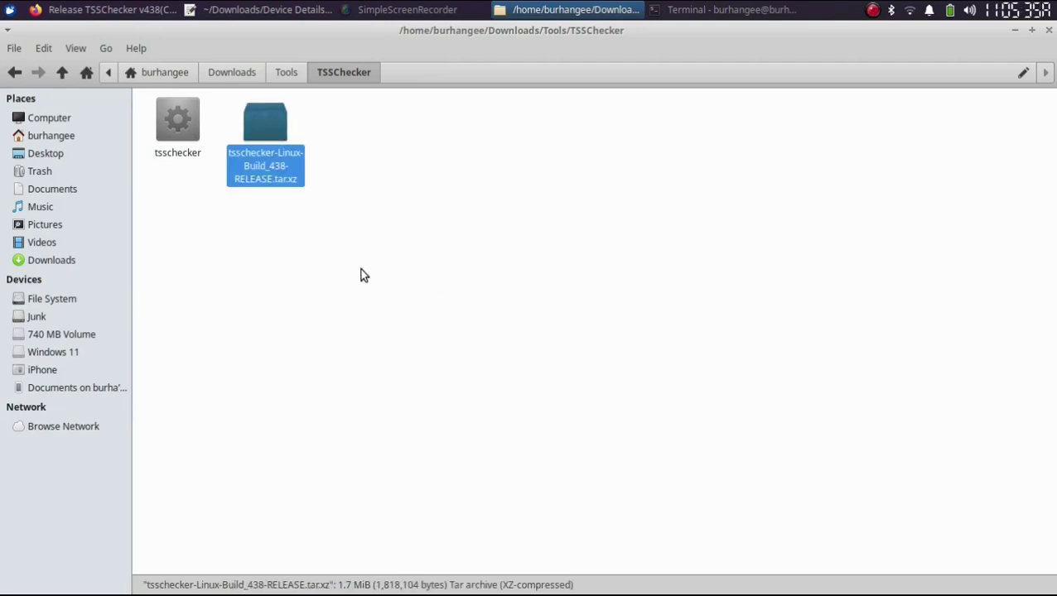
{"action": "right_click", "coordinate": [272, 137]}
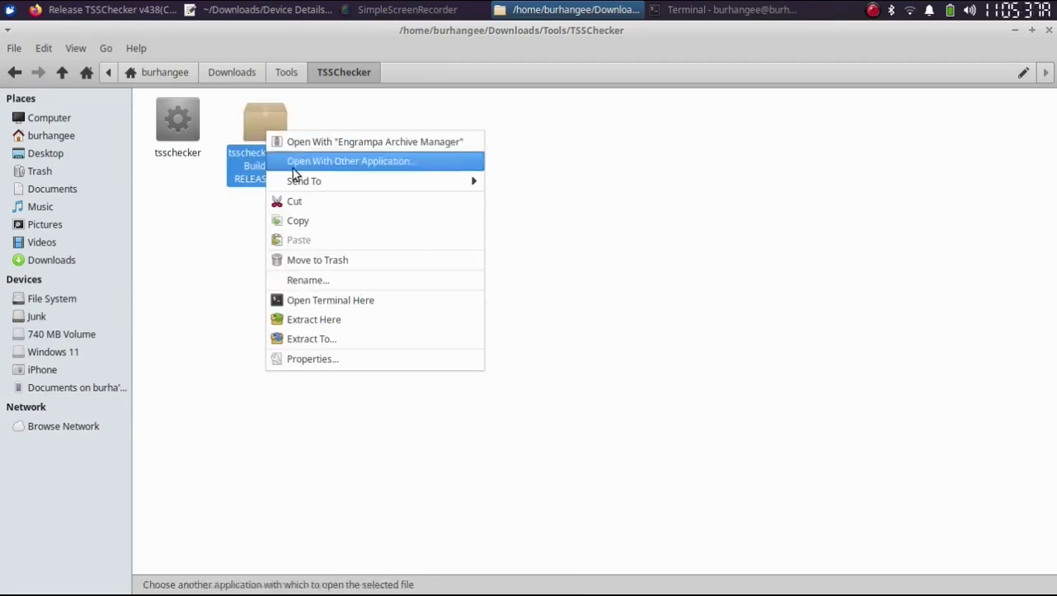
{"action": "left_click", "coordinate": [206, 300]}
{"action": "left_click", "coordinate": [206, 300]}
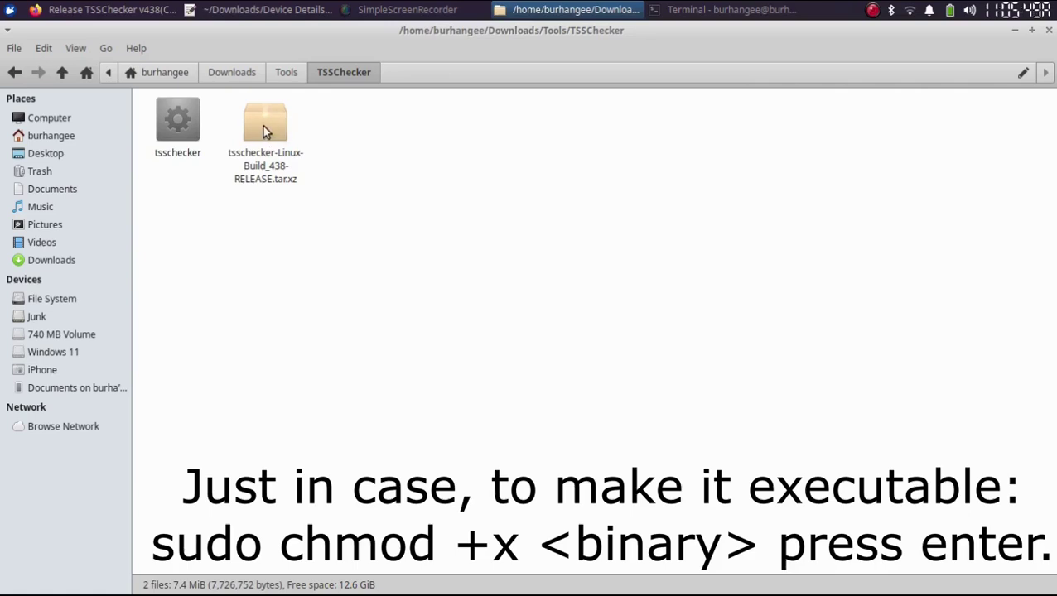
{"action": "left_click", "coordinate": [184, 118]}
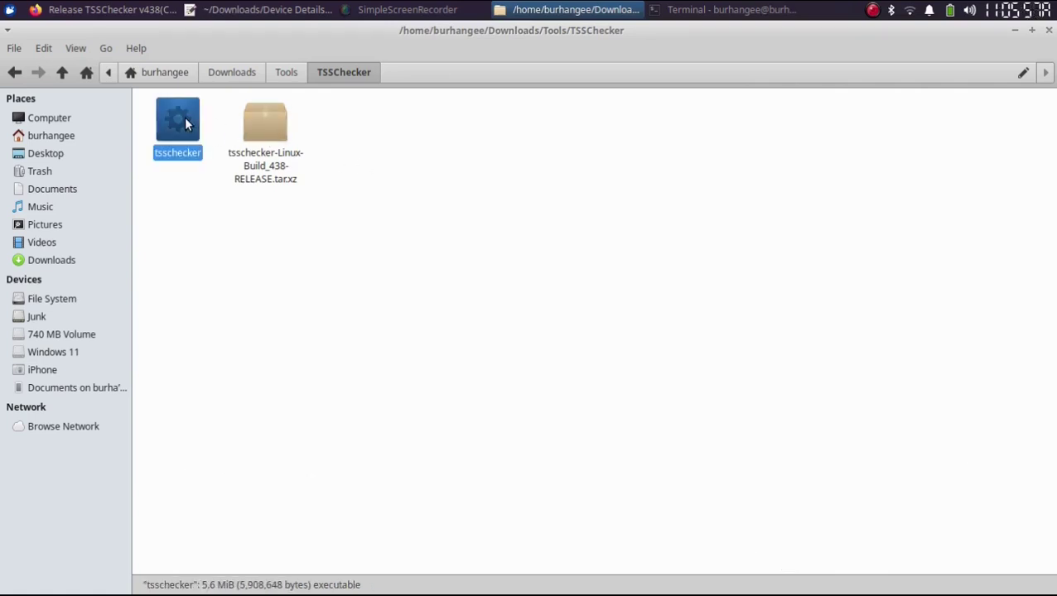
{"action": "right_click", "coordinate": [514, 201]}
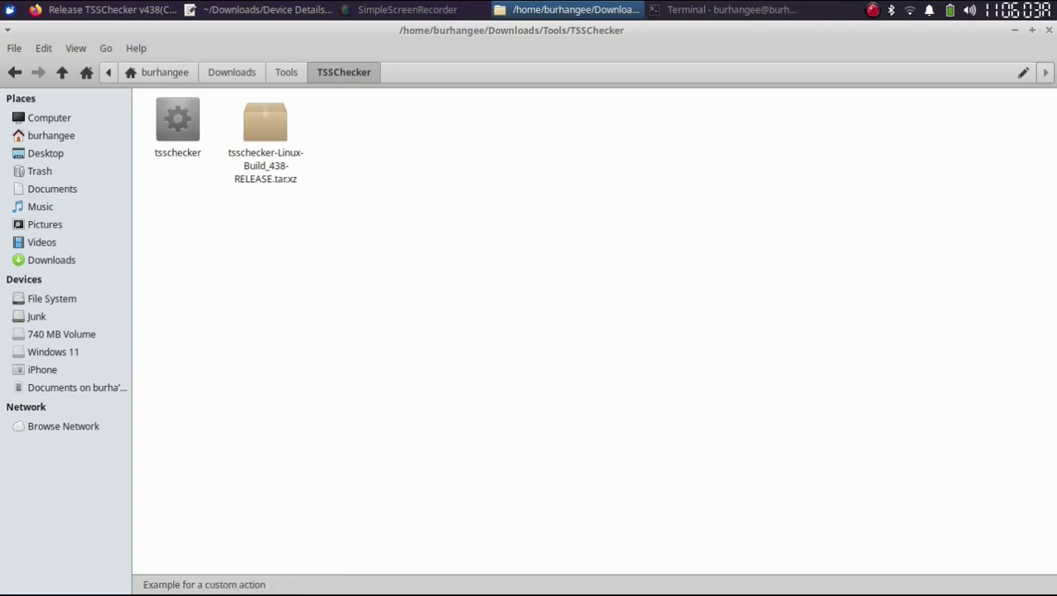
{"action": "left_click", "coordinate": [576, 269]}
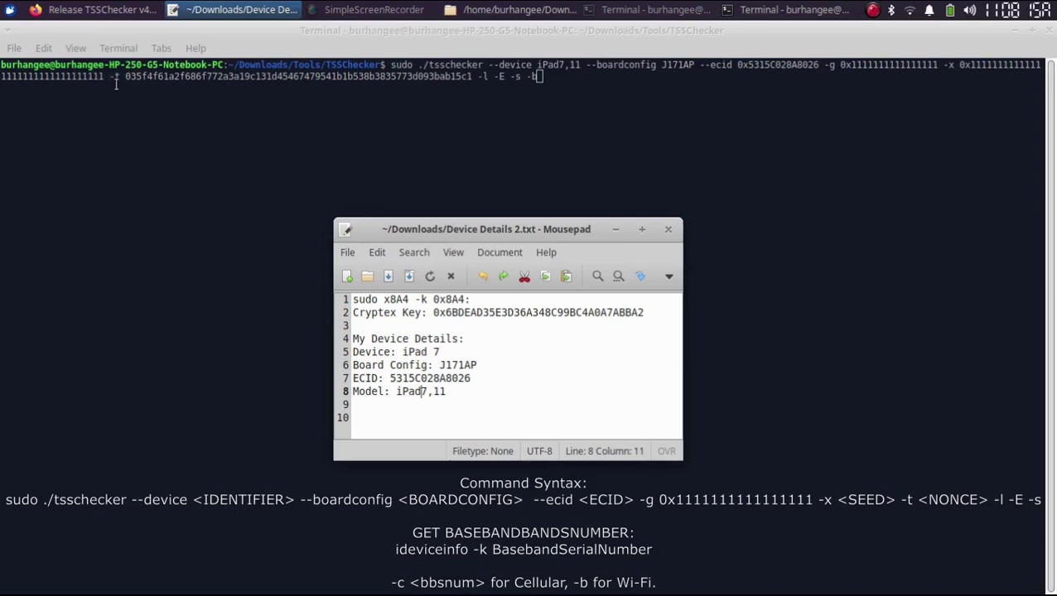
- Copy the entangled nonce from the aes_cryptex_nonce.py output and return to the tsschecker command's -t value
{"action": "key", "text": "alt+Tab"}
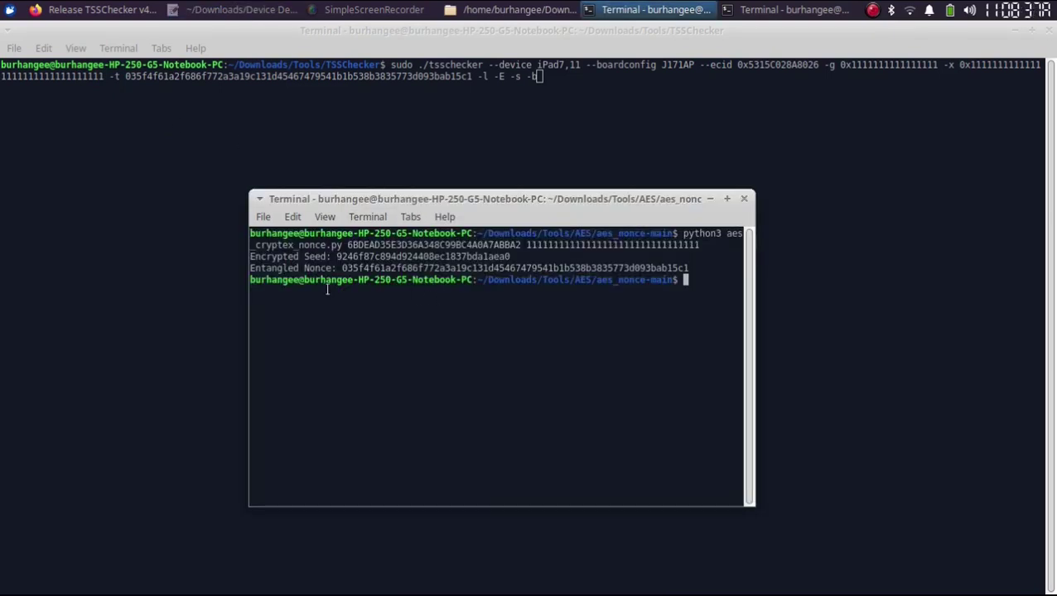
{"action": "left_click_drag", "start_coordinate": [345, 269], "coordinate": [688, 268]}
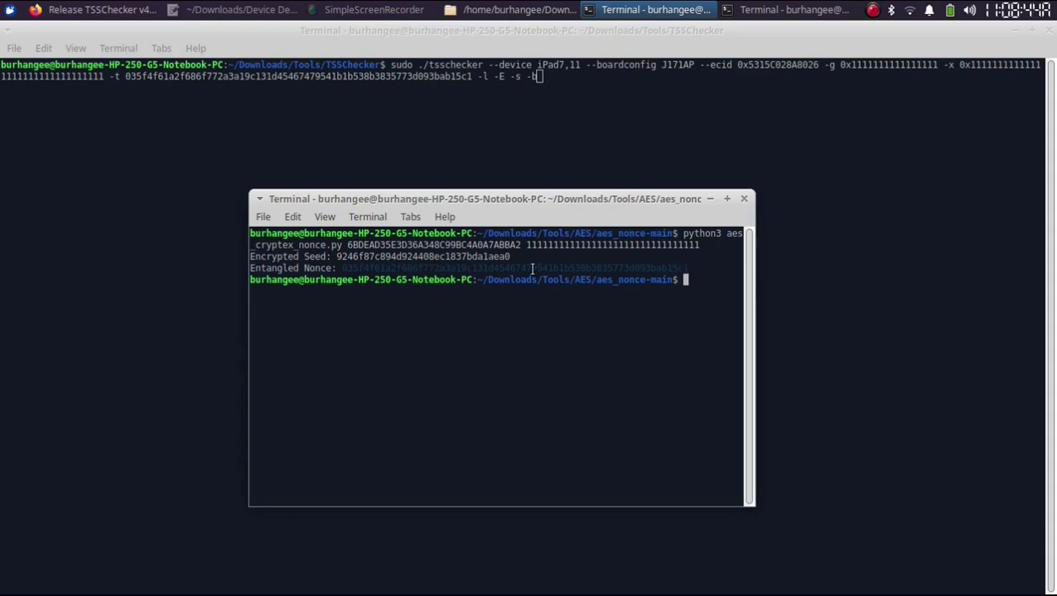
{"action": "left_click_drag", "start_coordinate": [532, 269], "coordinate": [523, 271]}
{"action": "right_click", "coordinate": [517, 267]}
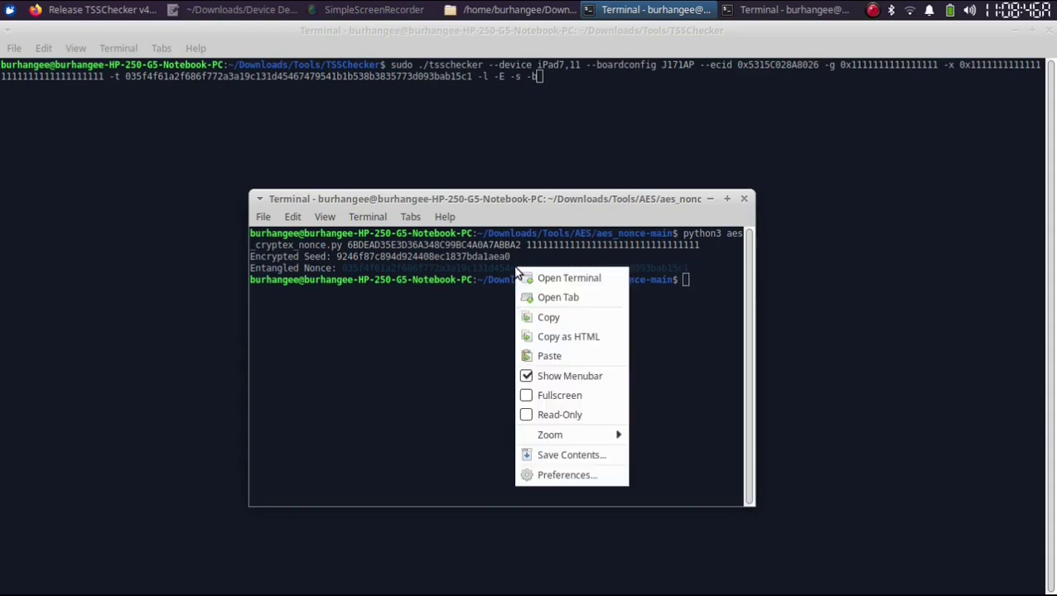
{"action": "left_click", "coordinate": [563, 316]}
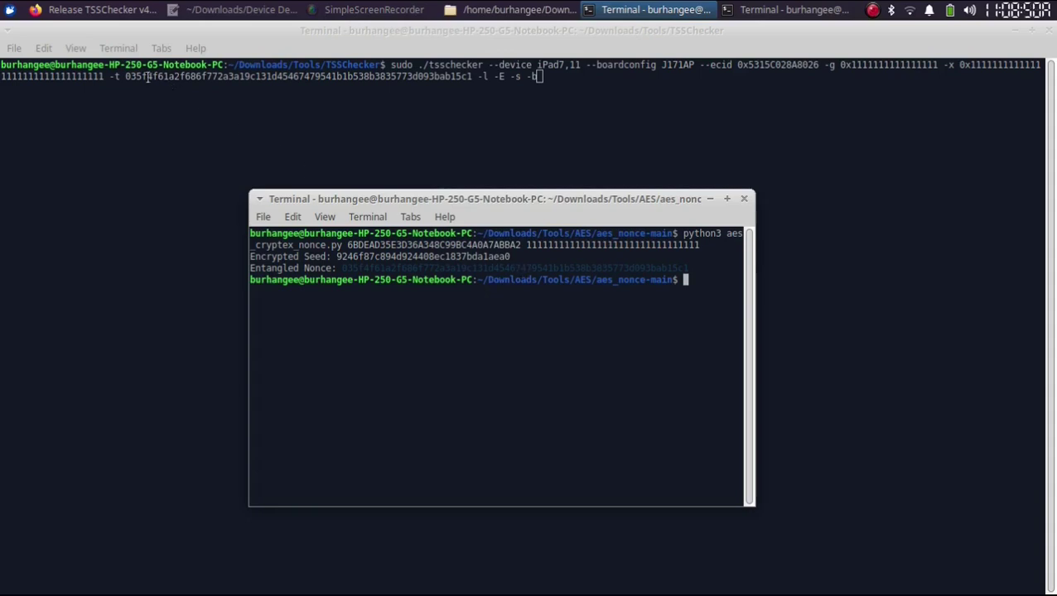
{"action": "left_click", "coordinate": [472, 79]}
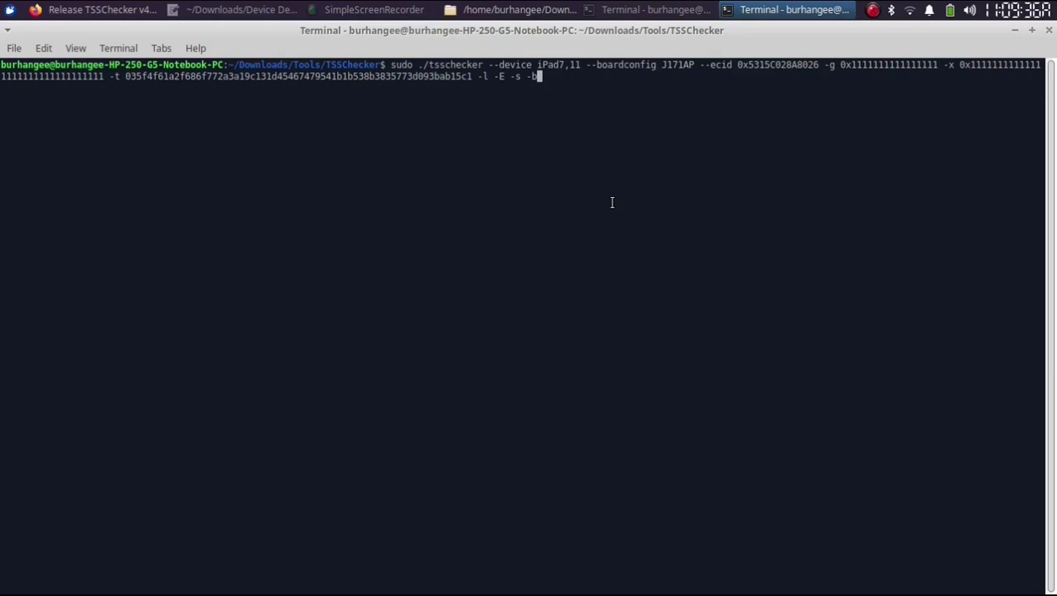
- Run the tsschecker command for iPad7,11 and J171AP with -l -E -s -b, entering the sudo password, and return to the TSSChecker folder
{"action": "key", "text": "BackSpace"}
{"action": "type", "text": "b"}
{"action": "key", "text": "Return"}
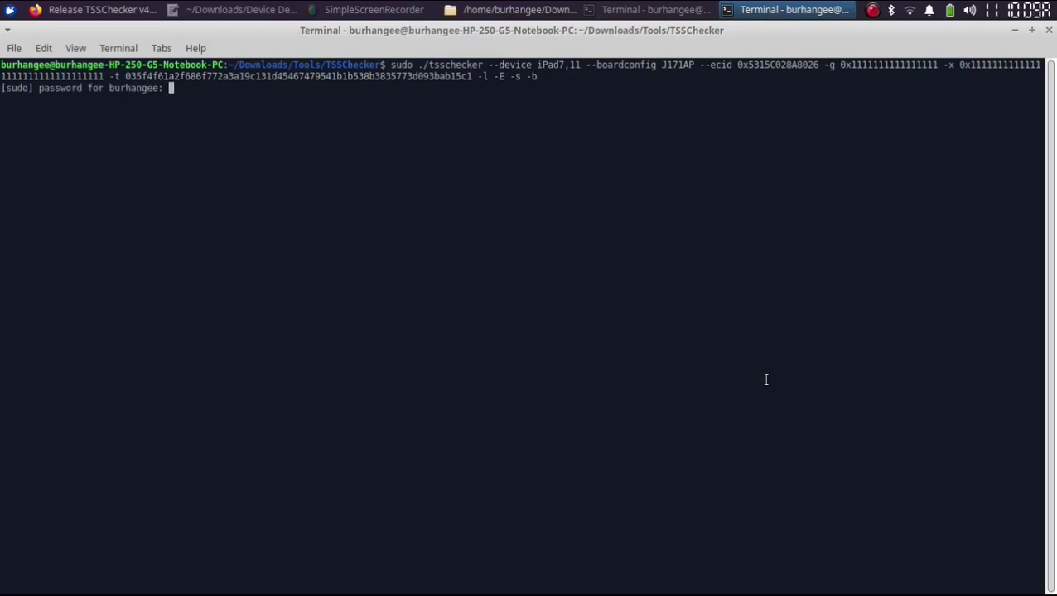
{"action": "key", "text": "Return"}
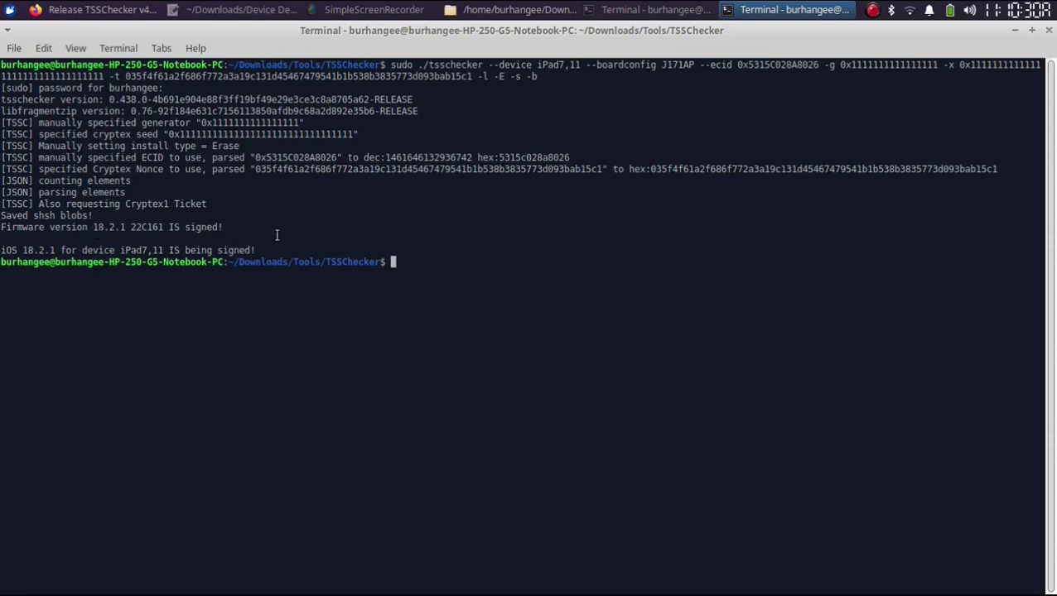
{"action": "key", "text": "alt+Tab"}
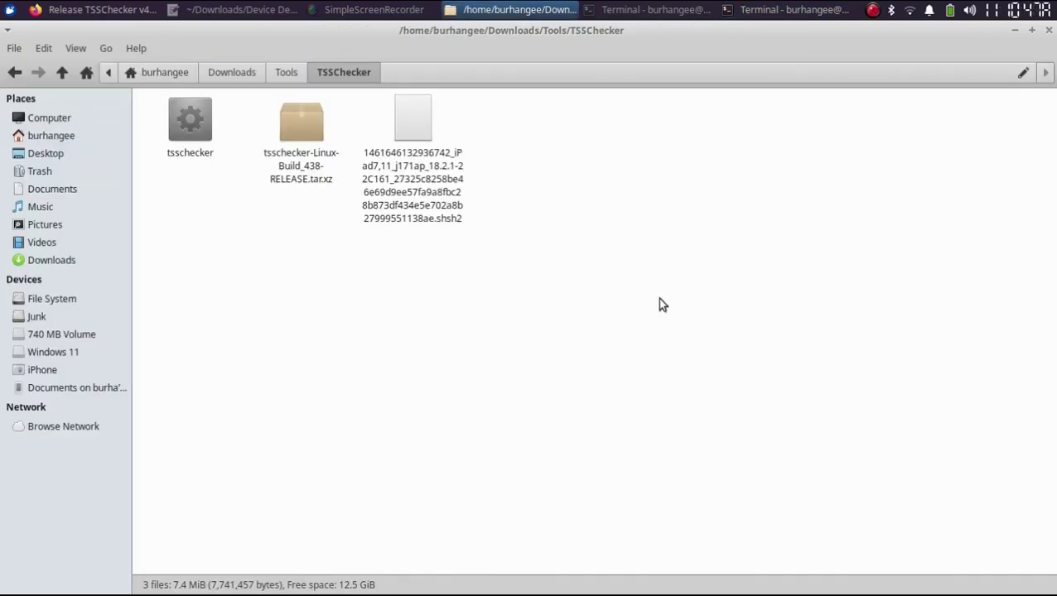
- Open the saved iPad7,11 18.2.1 .shsh2 blob in the text editor and look through its contents to the end
{"action": "left_click", "coordinate": [412, 125]}
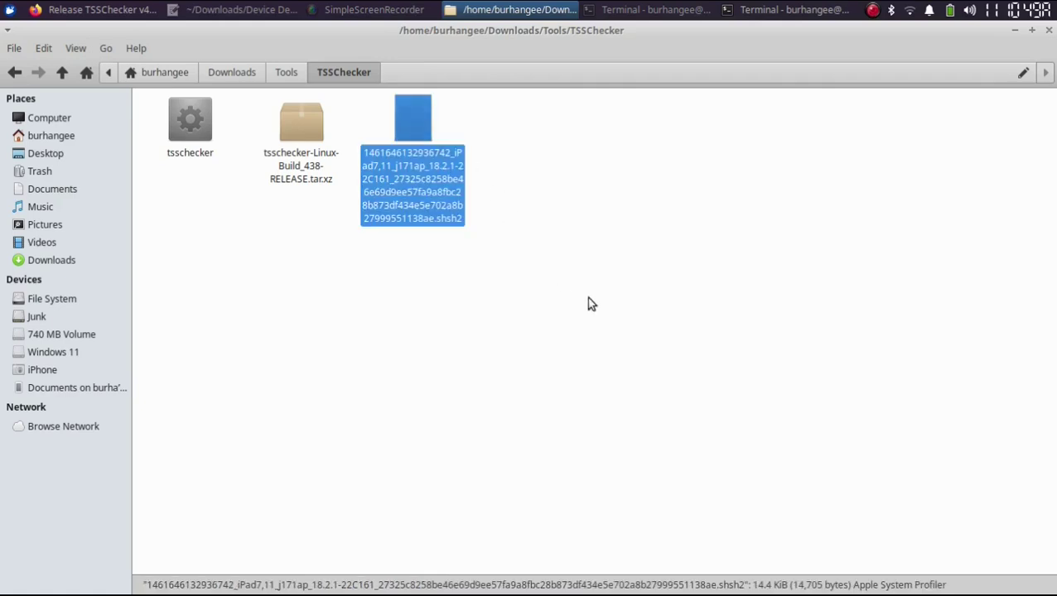
{"action": "double_click", "coordinate": [413, 123]}
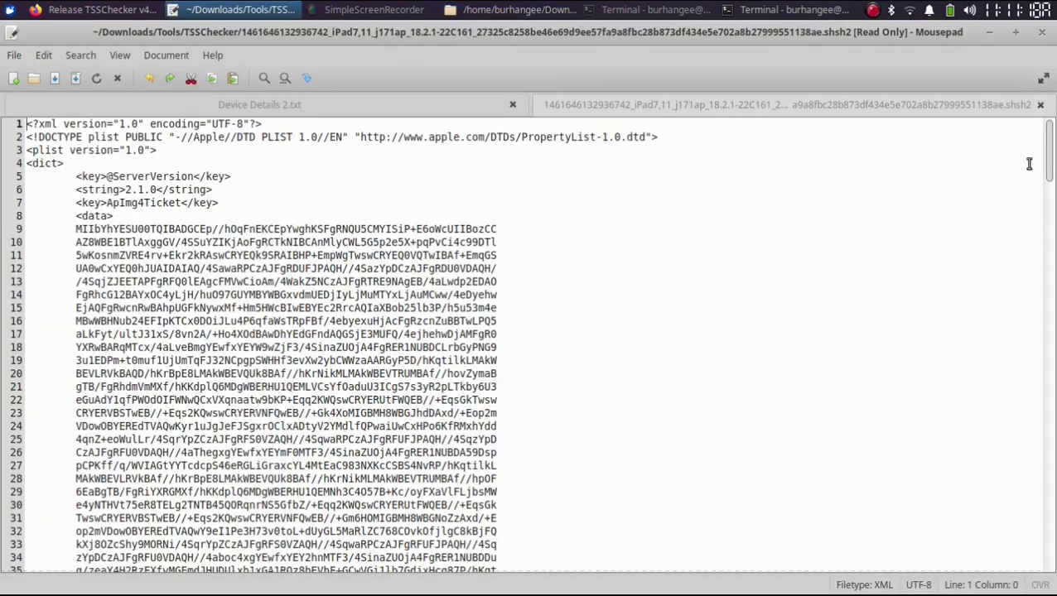
{"action": "left_click_drag", "start_coordinate": [1049, 149], "coordinate": [1050, 538]}
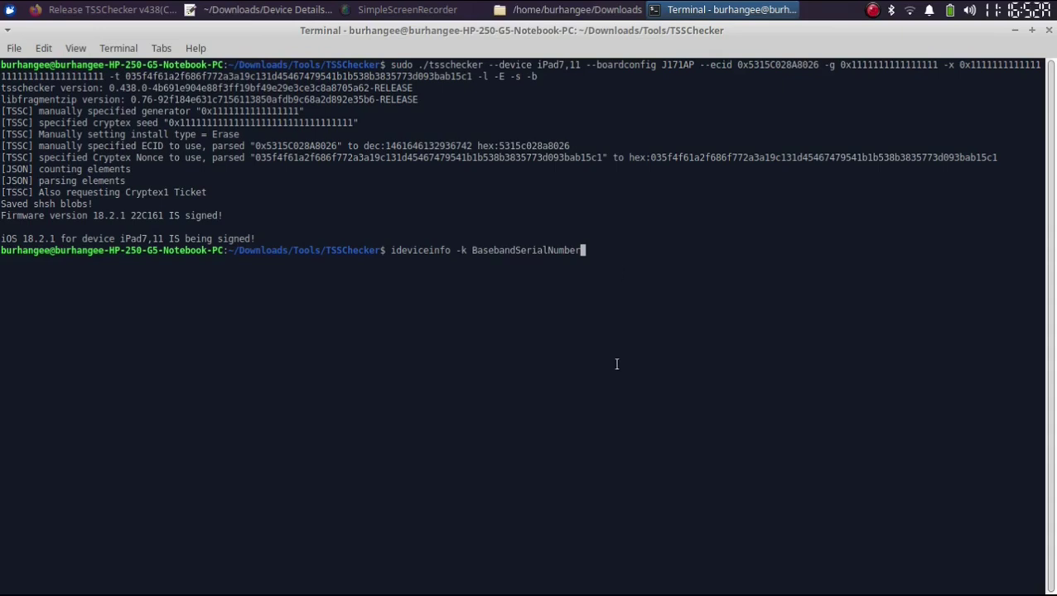
- Run ideviceinfo -k BasebandSerialNumber in the terminal and copy the returned baseband serial number
{"action": "key", "text": "Return"}
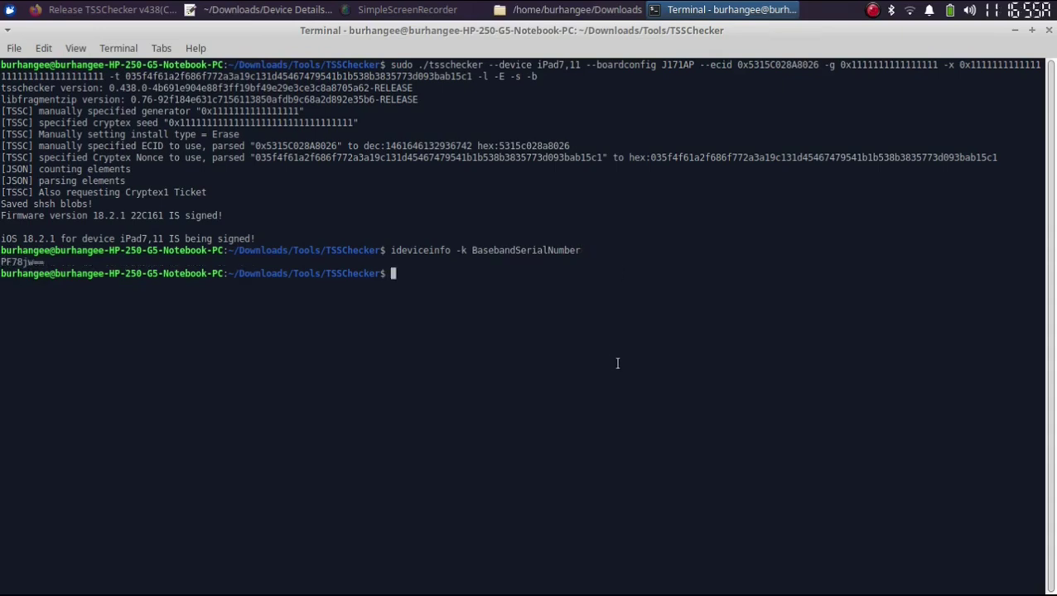
{"action": "left_click_drag", "start_coordinate": [53, 262], "coordinate": [2, 262]}
{"action": "right_click", "coordinate": [15, 266]}
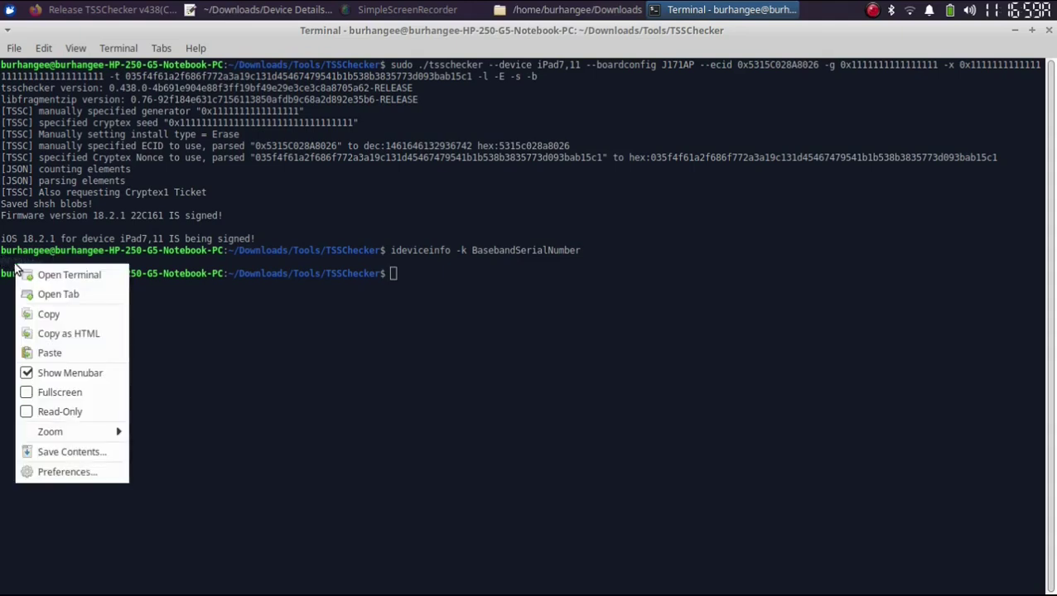
{"action": "left_click", "coordinate": [52, 310]}
- Rerun the earlier tsschecker command with -b replaced by -c and the copied baseband serial number, accepting the unsafe paste
{"action": "key", "text": "Up"}
{"action": "key", "text": "Up"}
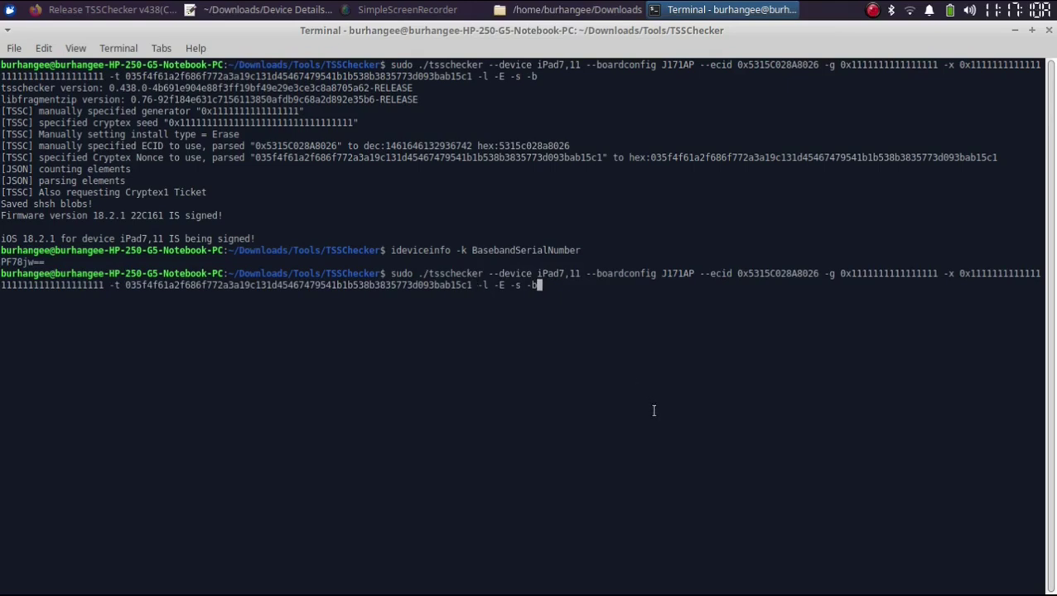
{"action": "key", "text": "BackSpace"}
{"action": "type", "text": "c"}
{"action": "right_click", "coordinate": [562, 281]}
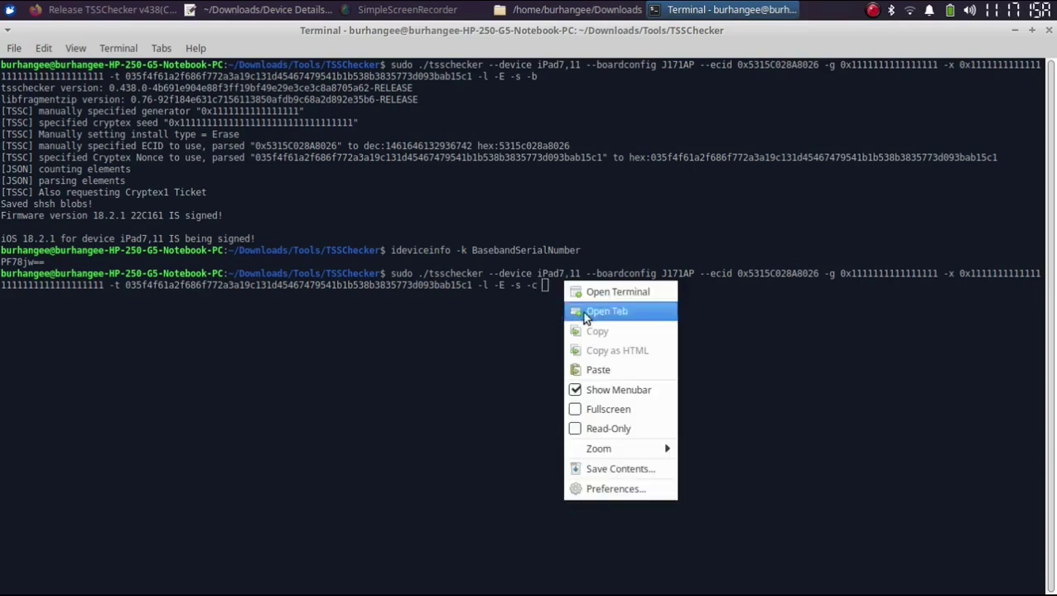
{"action": "left_click", "coordinate": [603, 378]}
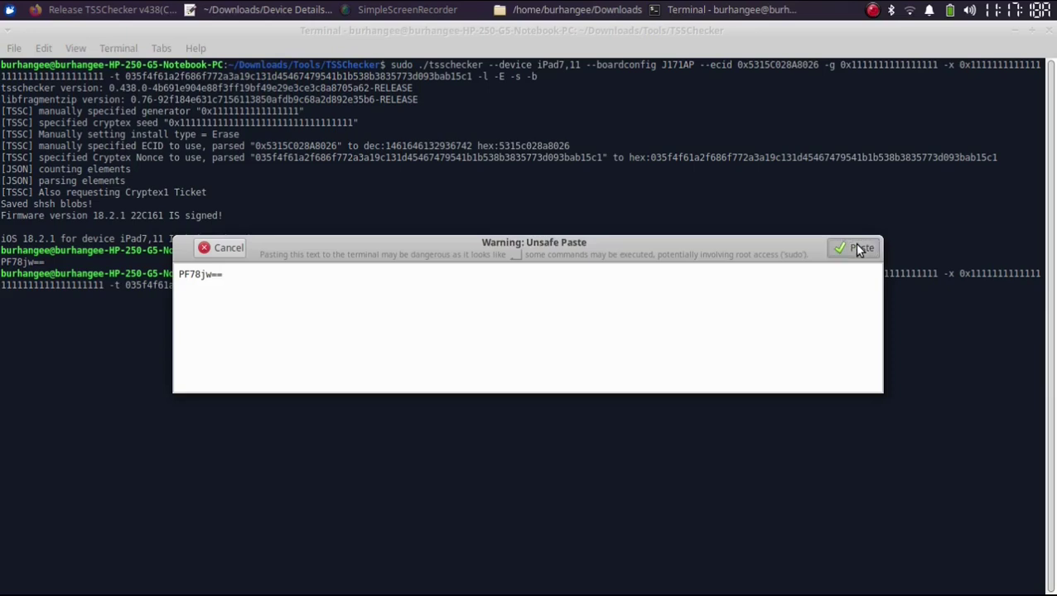
{"action": "left_click", "coordinate": [844, 251]}
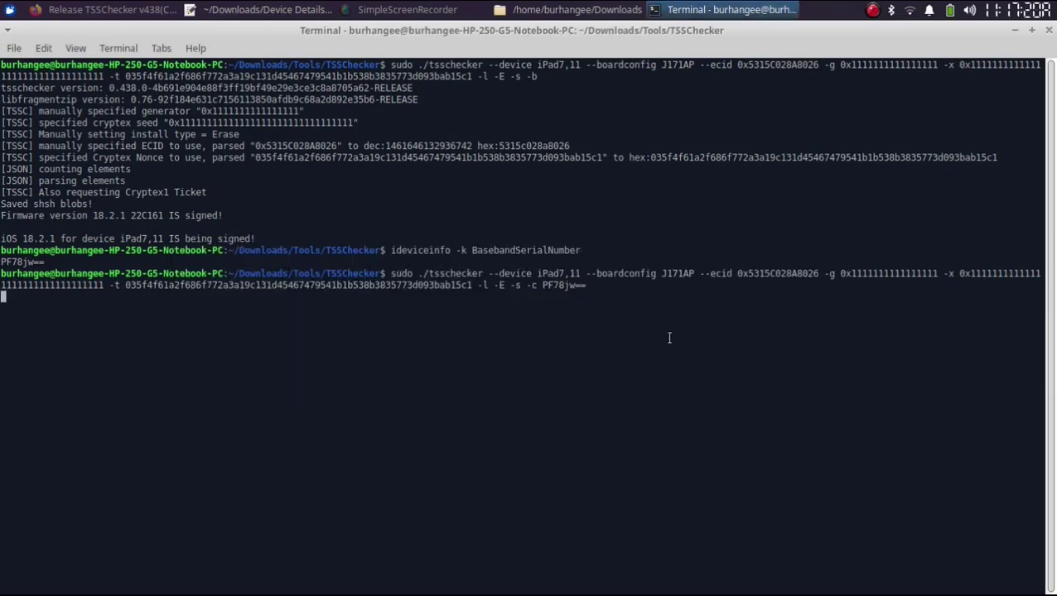
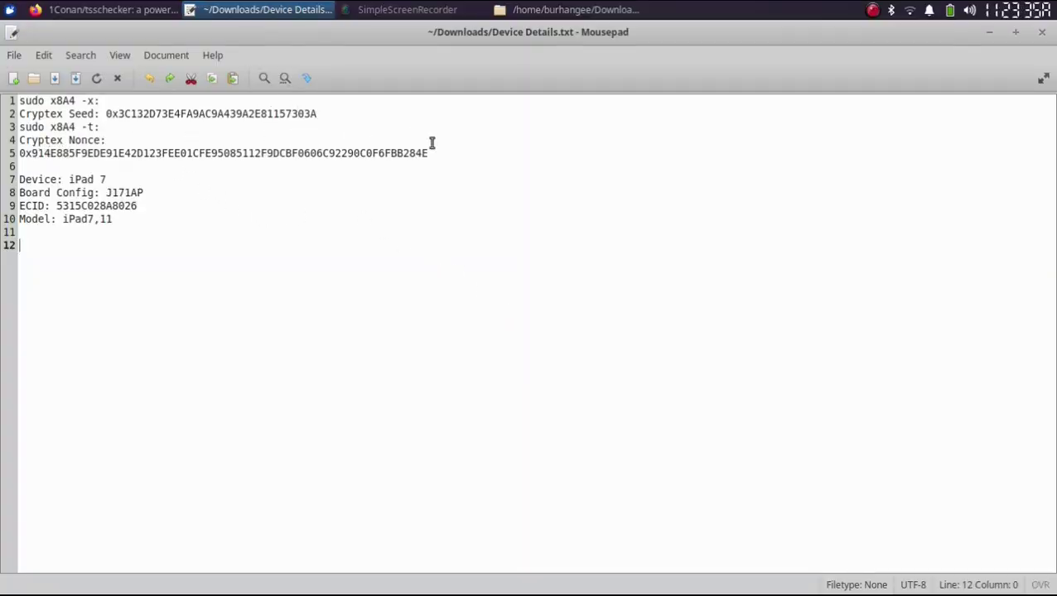
- Switch to the TSSChecker folder in the file manager and open a new terminal there
{"action": "key", "text": "alt+Tab"}
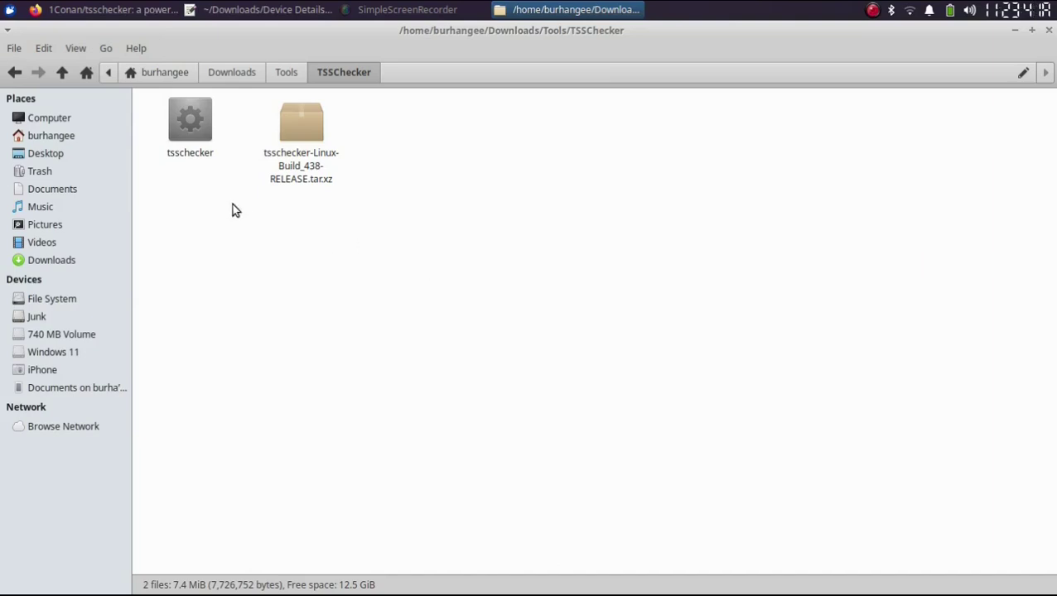
{"action": "right_click", "coordinate": [526, 175]}
{"action": "left_click", "coordinate": [603, 254]}
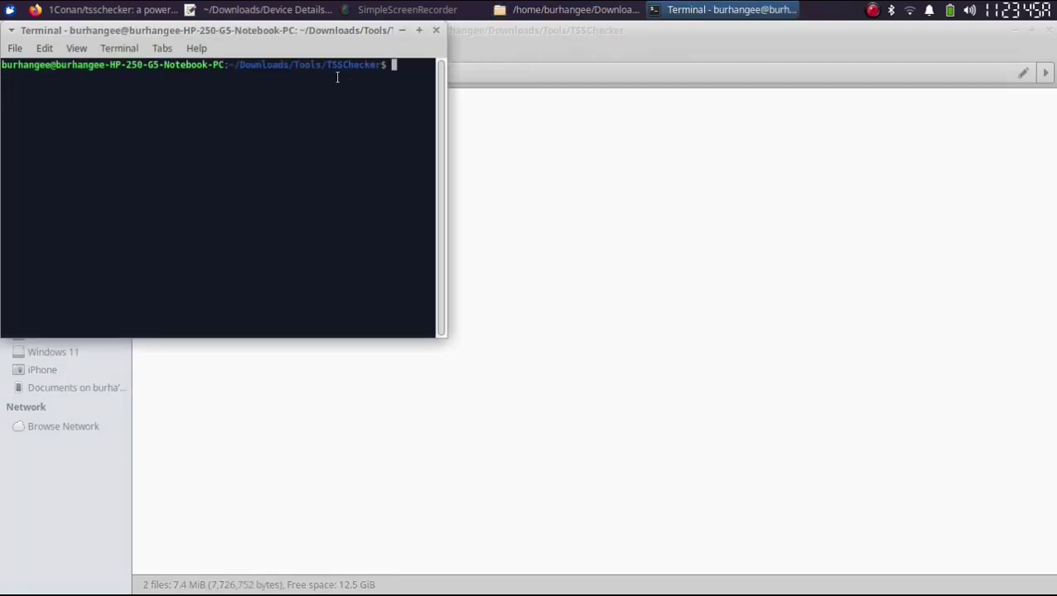
{"action": "left_click_drag", "start_coordinate": [295, 40], "coordinate": [637, 174]}
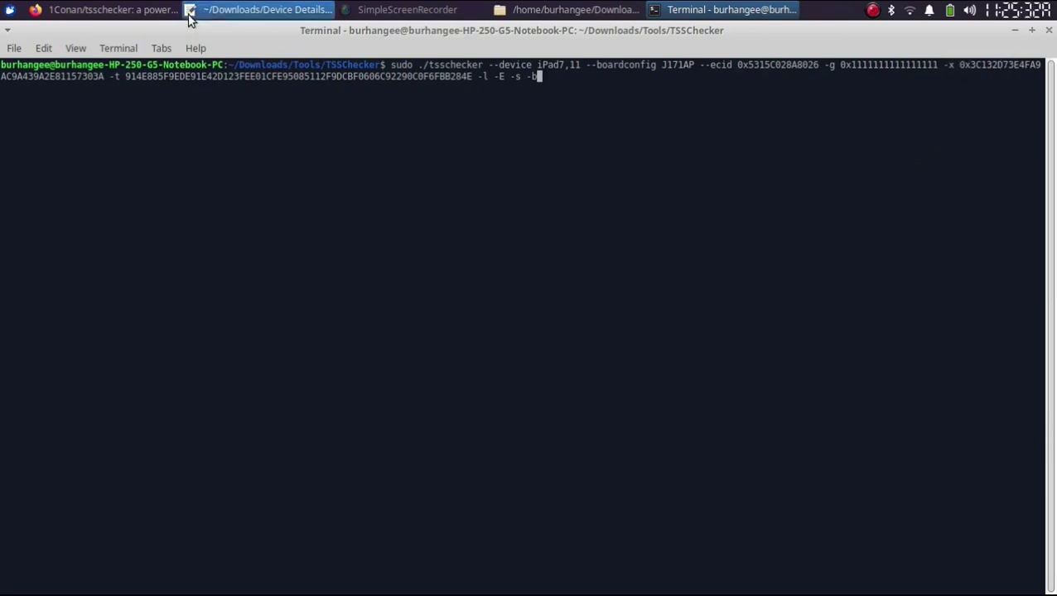
- Compare the cryptex seed and the cryptex nonce without 0x in Device Details.txt with the tsschecker command's -x and -t values
{"action": "left_click", "coordinate": [247, 10]}
{"action": "left_click_drag", "start_coordinate": [106, 113], "coordinate": [334, 116]}
{"action": "left_click", "coordinate": [687, 11]}
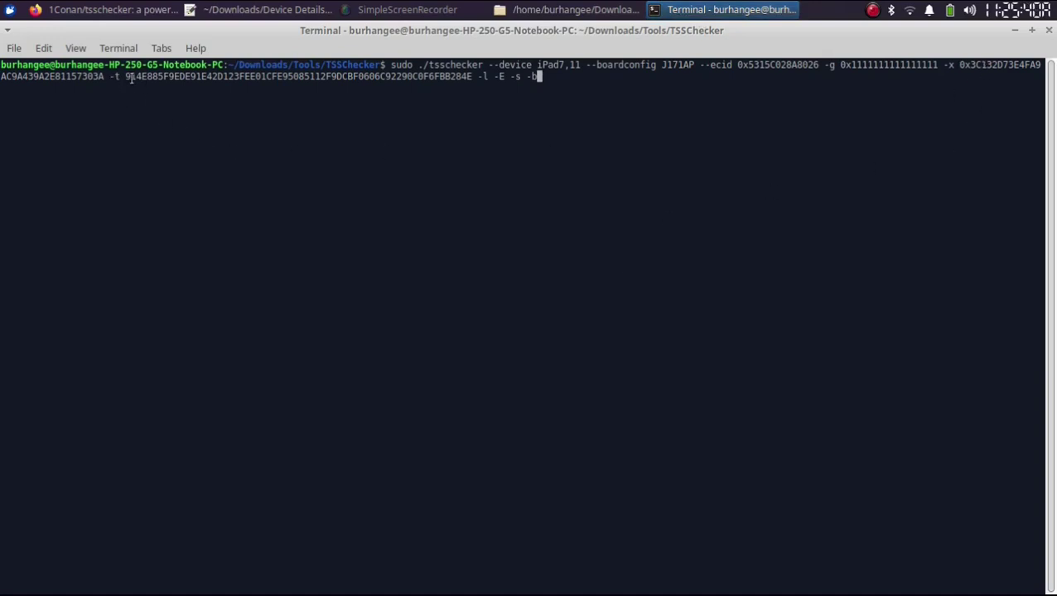
{"action": "left_click", "coordinate": [239, 11]}
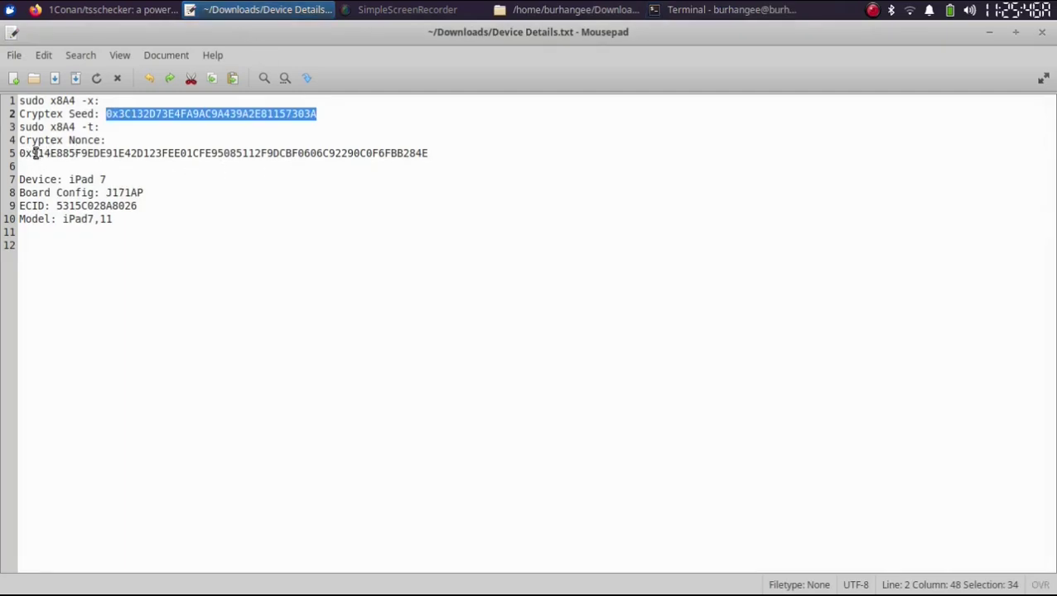
{"action": "left_click_drag", "start_coordinate": [33, 153], "coordinate": [399, 156]}
{"action": "left_click_drag", "start_coordinate": [420, 157], "coordinate": [427, 156]}
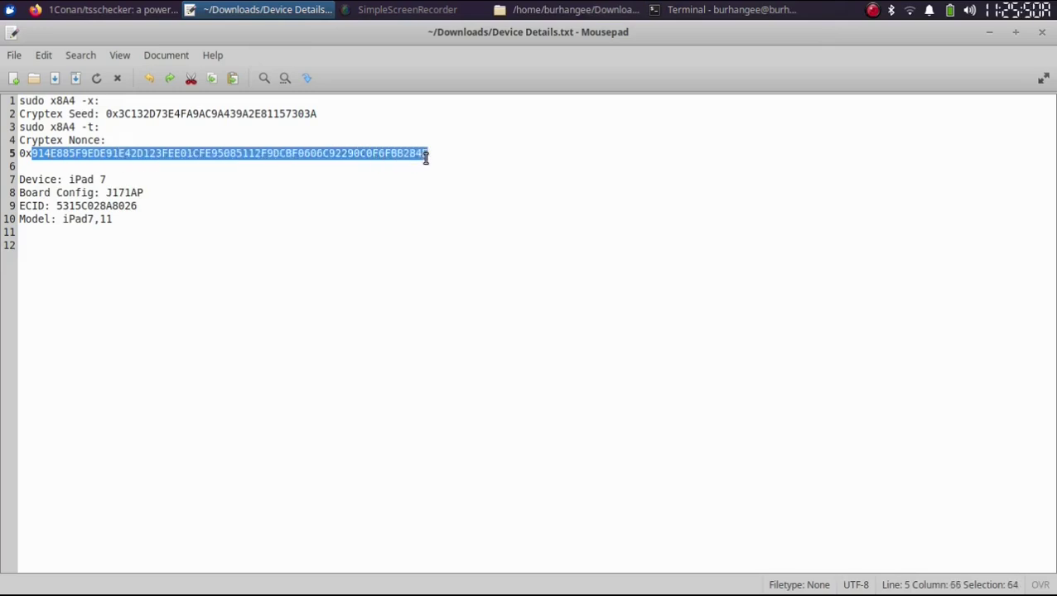
- Return to the terminal and run the tsschecker command for iPad7,11 with the device's own cryptex seed and nonce, entering the sudo password
{"action": "left_click", "coordinate": [735, 12]}
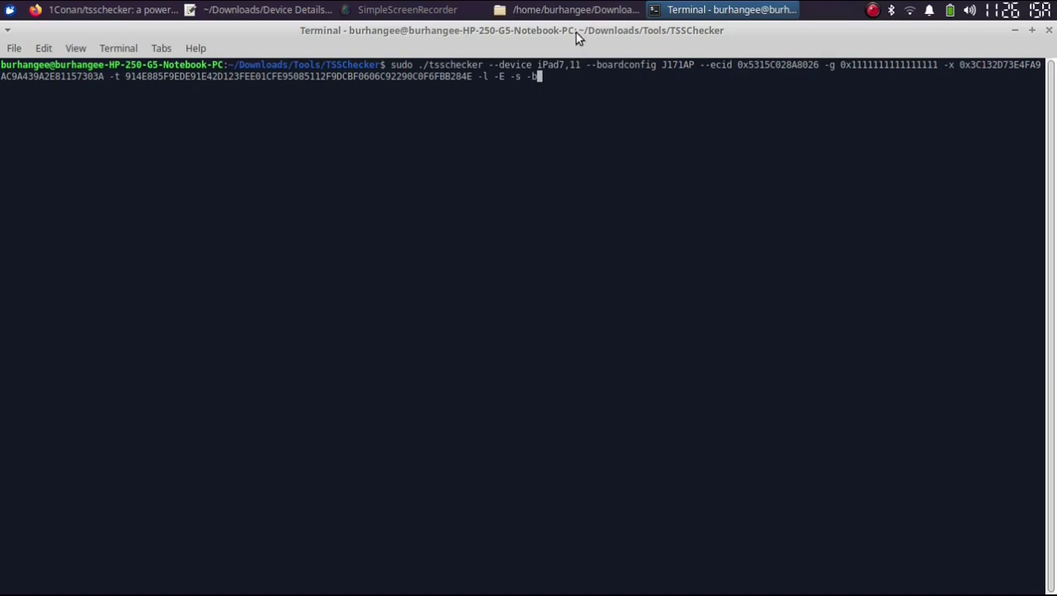
{"action": "key", "text": "Return"}
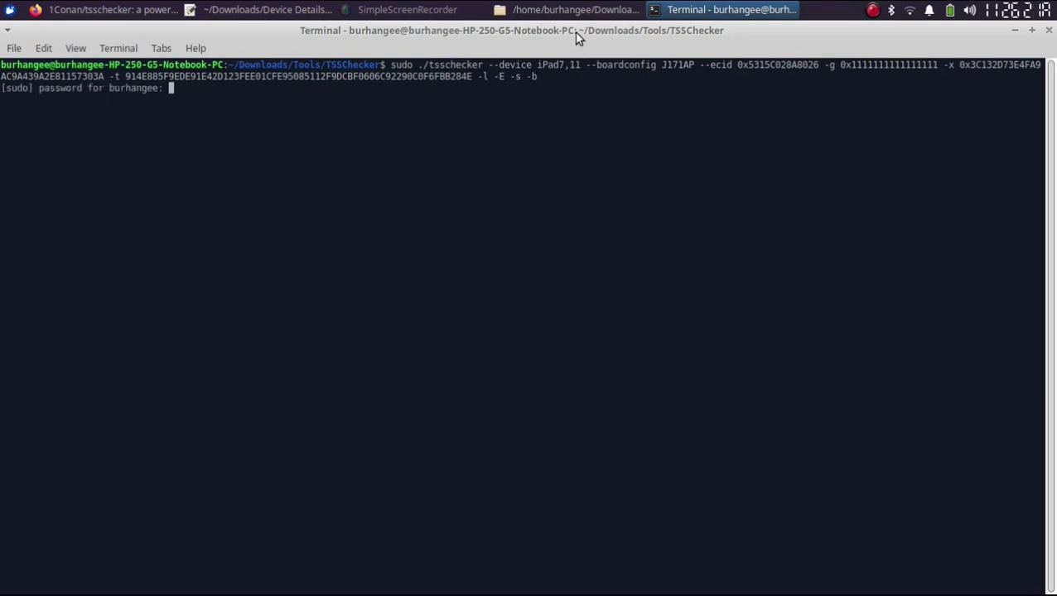
{"action": "key", "text": "Return"}
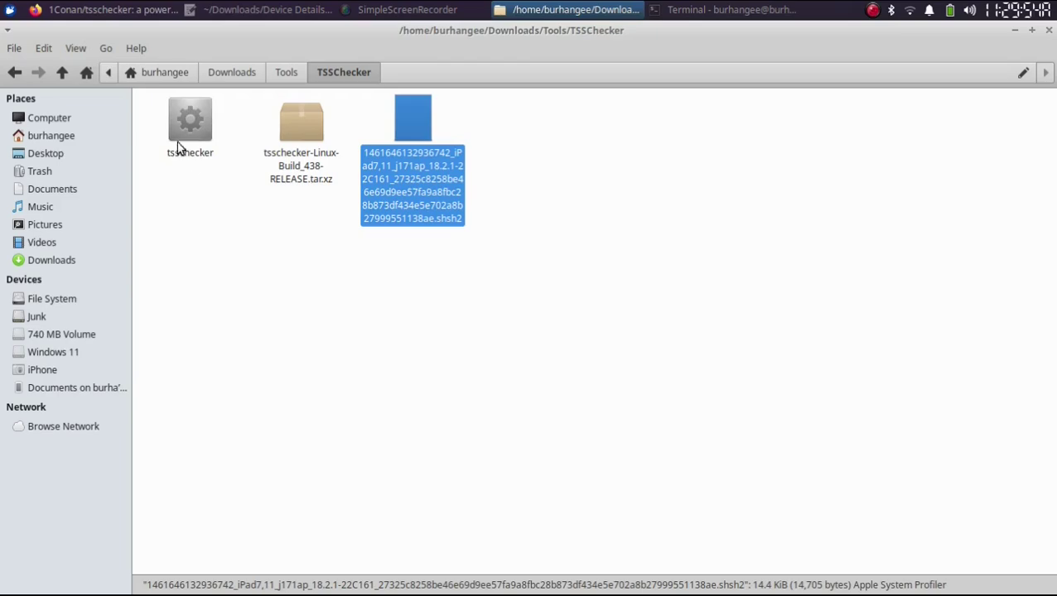
- Open the .shsh2 file in the TSSChecker folder again and scroll through the blob's data
{"action": "double_click", "coordinate": [411, 118]}
{"action": "scroll", "coordinate": [634, 228], "scroll_direction": "down", "scroll_amount": 20}
{"action": "mouse_move", "coordinate": [1054, 335]}
{"action": "left_mouse_down"}
{"action": "mouse_move", "coordinate": [1051, 557]}
{"action": "mouse_move", "coordinate": [1050, 340]}
{"action": "left_mouse_up"}
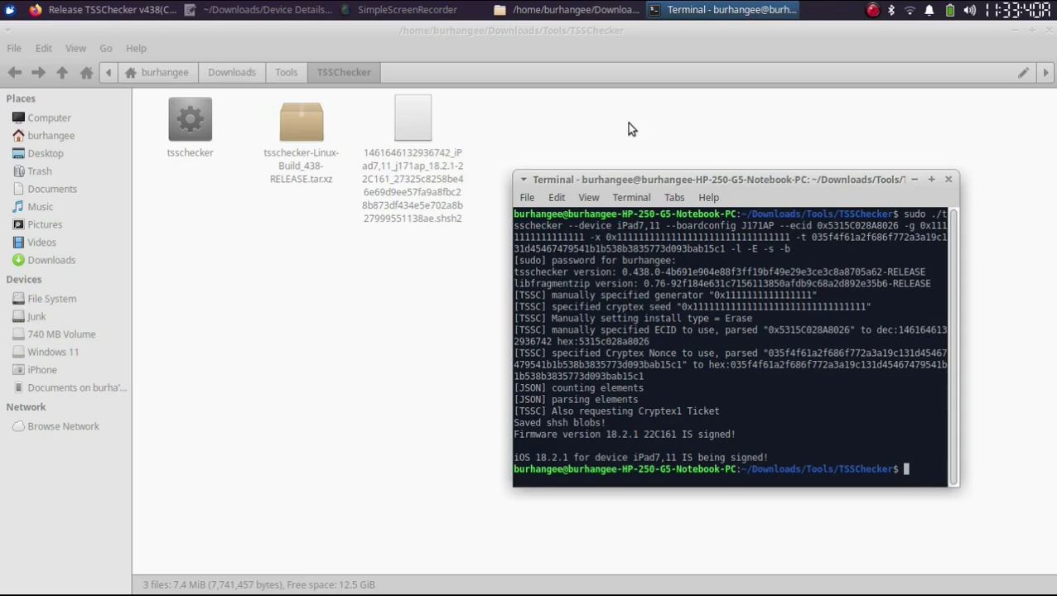